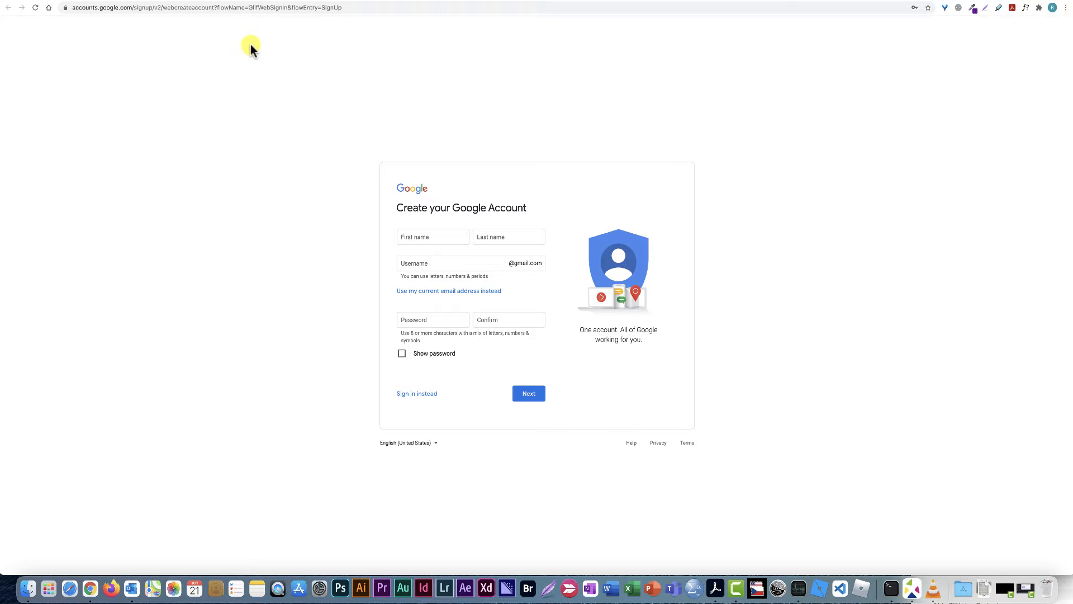
Open Google Forms from the Google apps grid on the Google start page
{"action": "left_click", "coordinate": [277, 1]}
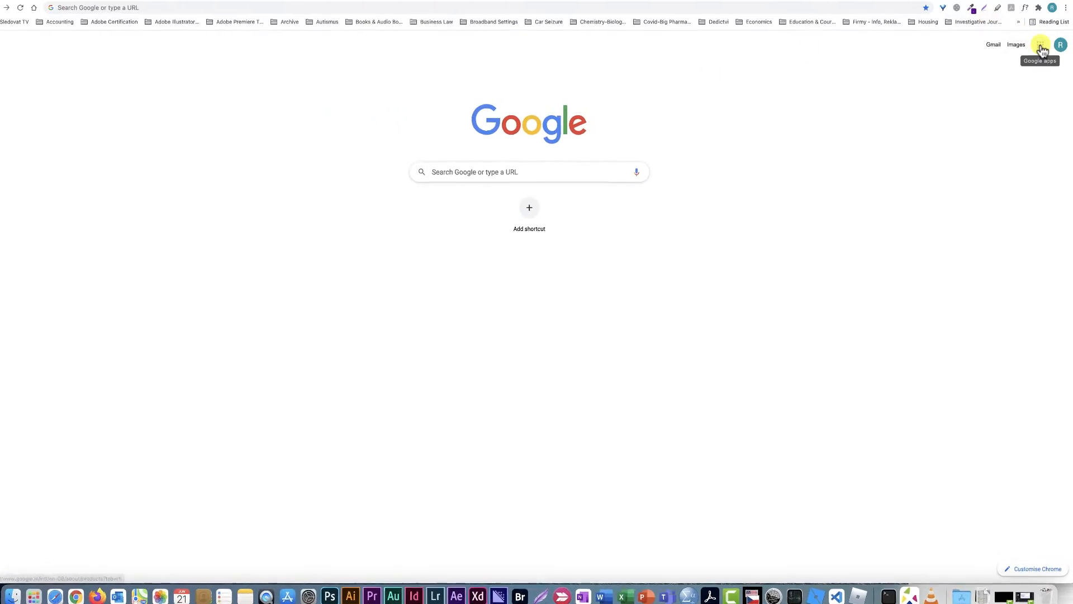
{"action": "left_click", "coordinate": [1041, 46]}
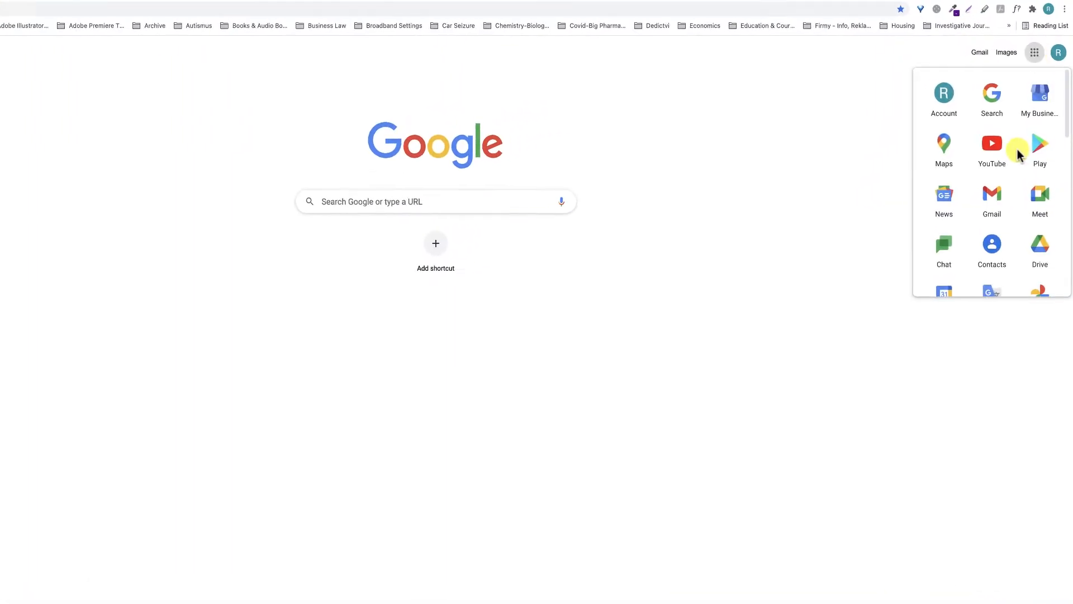
{"action": "scroll", "coordinate": [1017, 149], "scroll_direction": "down", "scroll_amount": 5}
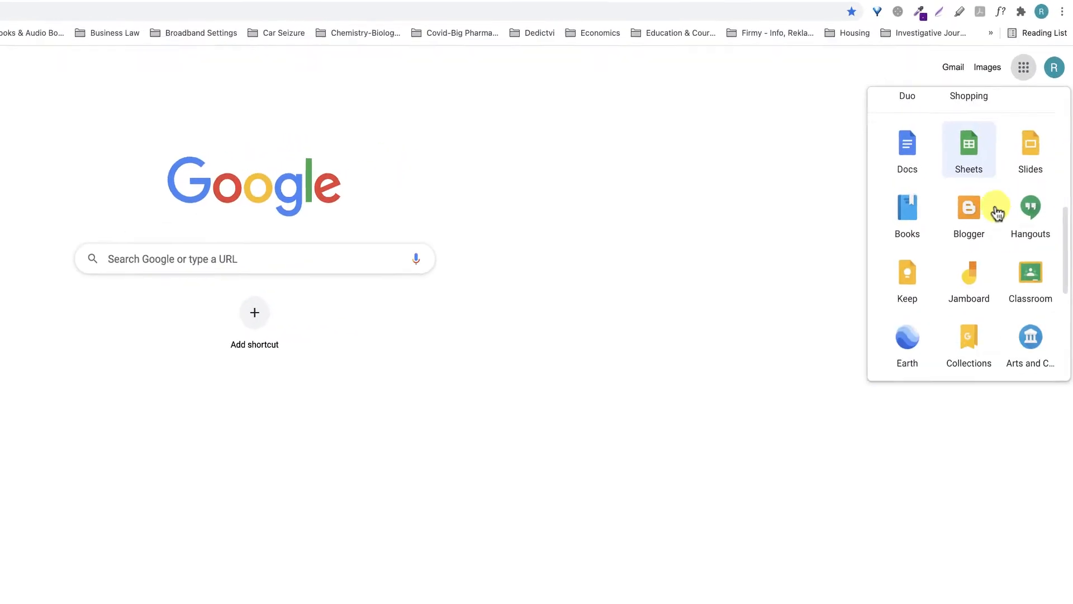
{"action": "scroll", "coordinate": [1004, 291], "scroll_direction": "down", "scroll_amount": 5}
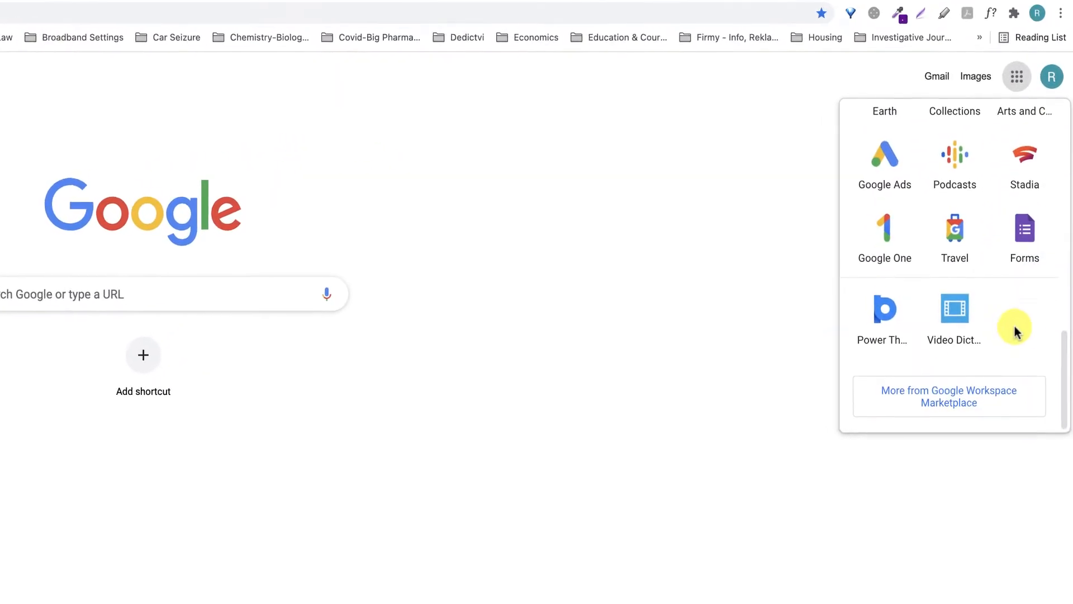
{"action": "left_click", "coordinate": [1026, 246]}
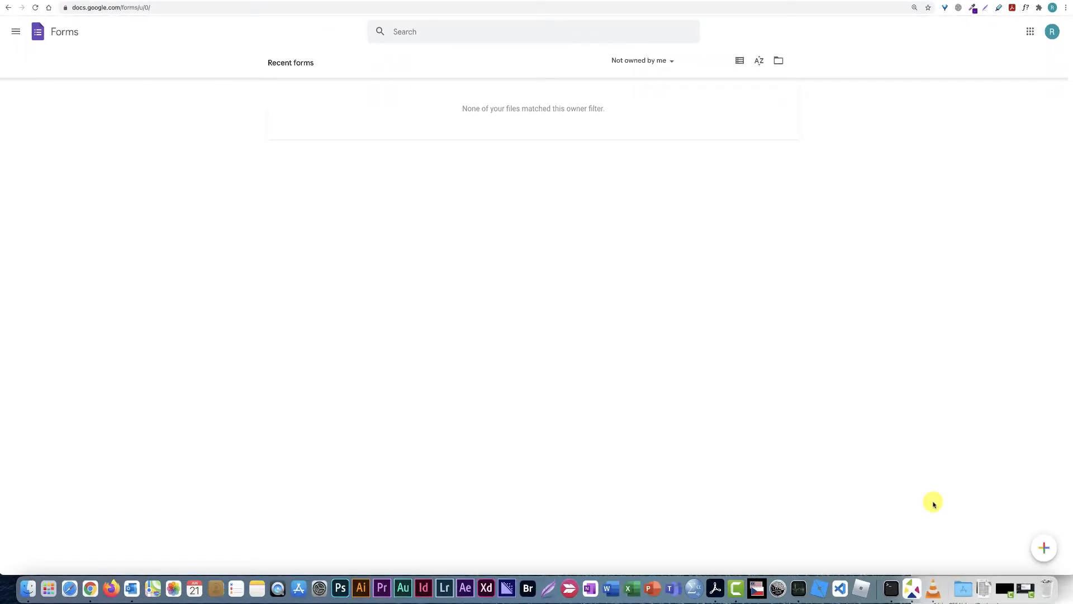
Create a new blank form with the pencil 'Create new form' button
{"action": "mouse_move", "coordinate": [1044, 548]}
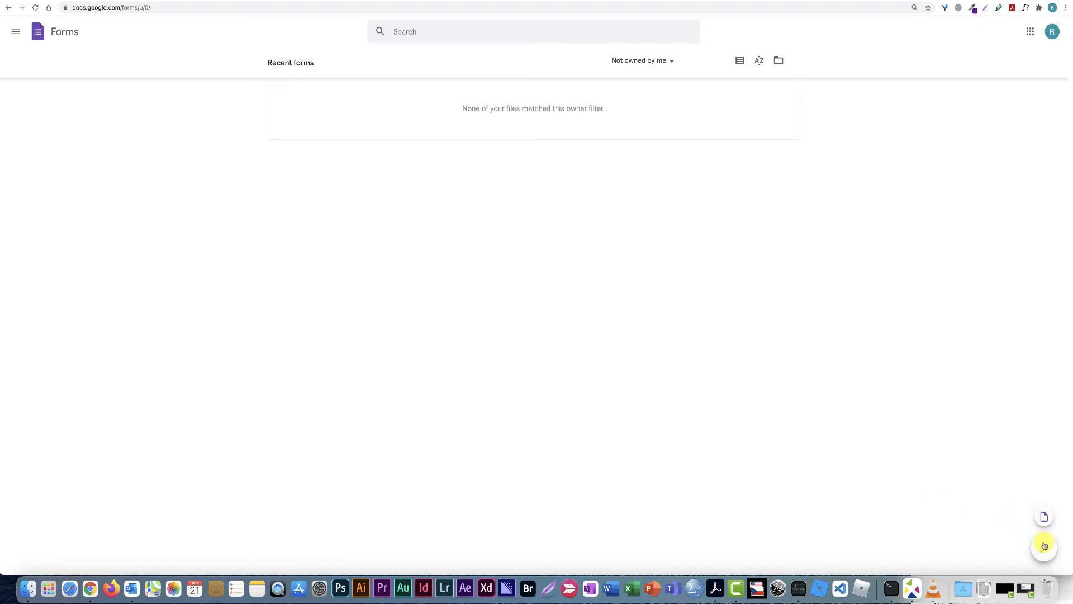
{"action": "left_click", "coordinate": [1044, 550]}
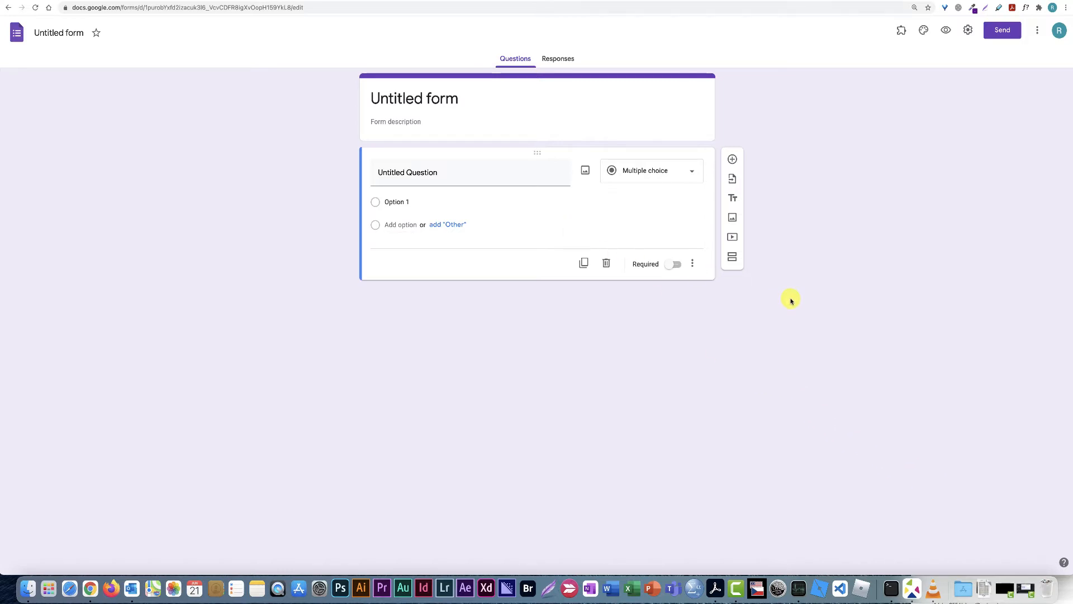
Title the form 'Free Time Activities' and describe it as 'This is a free time activities survey.'
{"action": "left_click", "coordinate": [454, 99]}
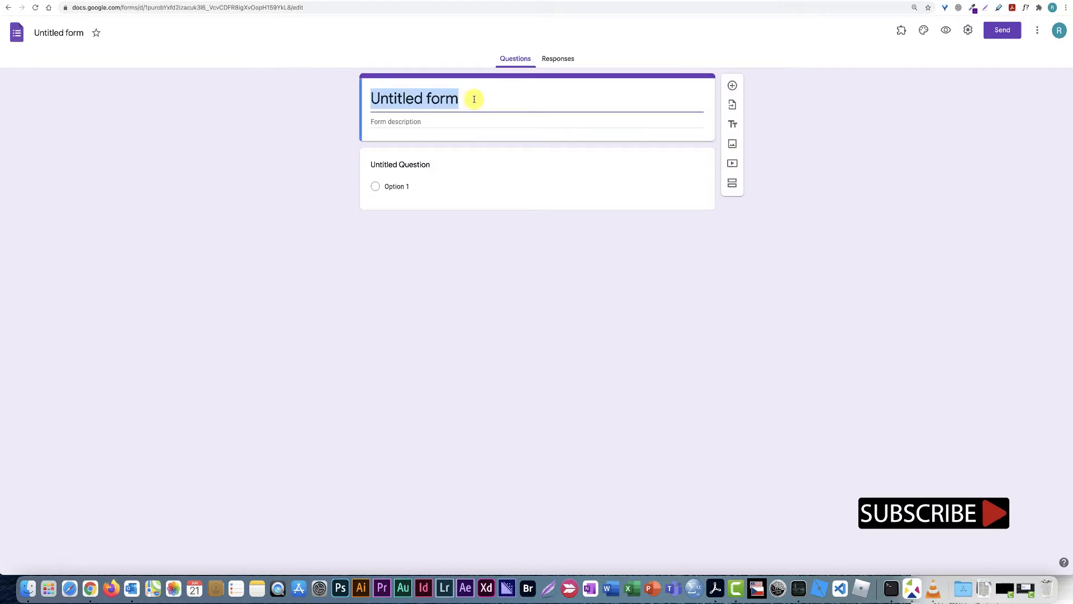
{"action": "type", "text": "Free Tim"}
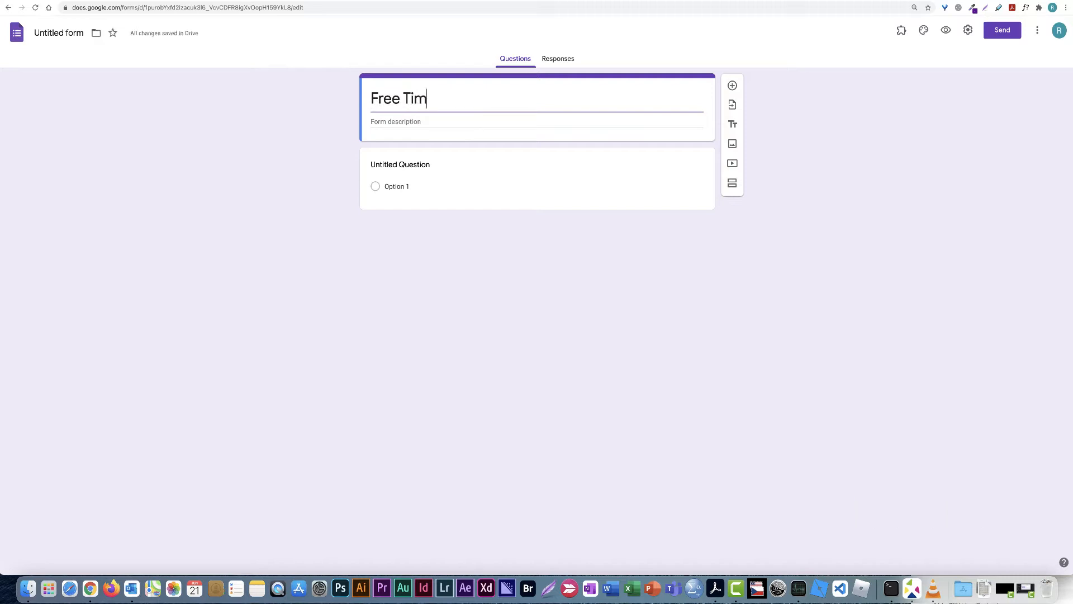
{"action": "type", "text": "e Acti"}
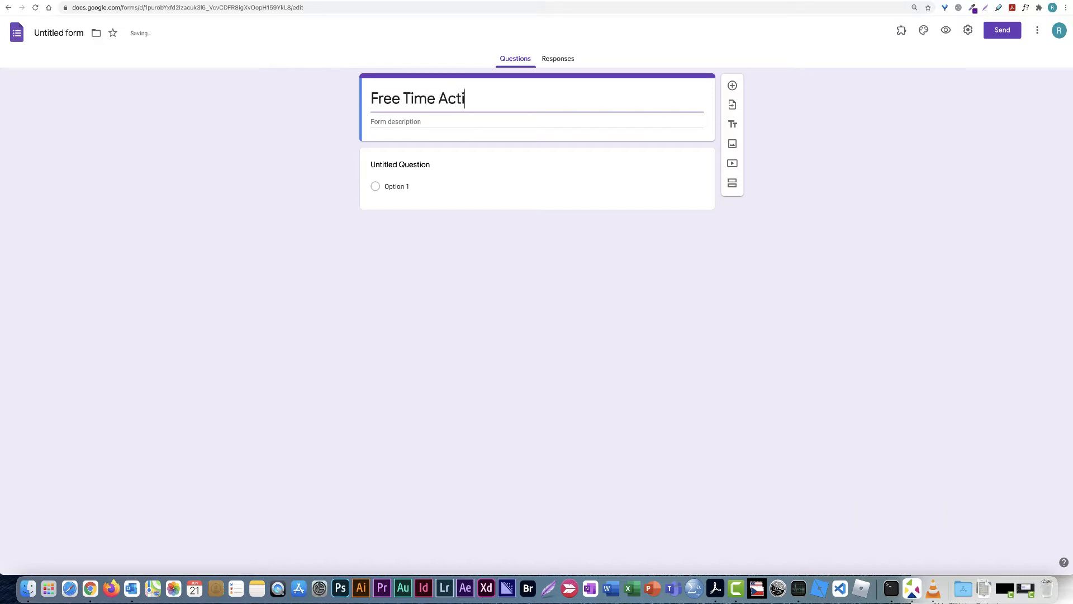
{"action": "type", "text": "vities"}
{"action": "left_click", "coordinate": [418, 122]}
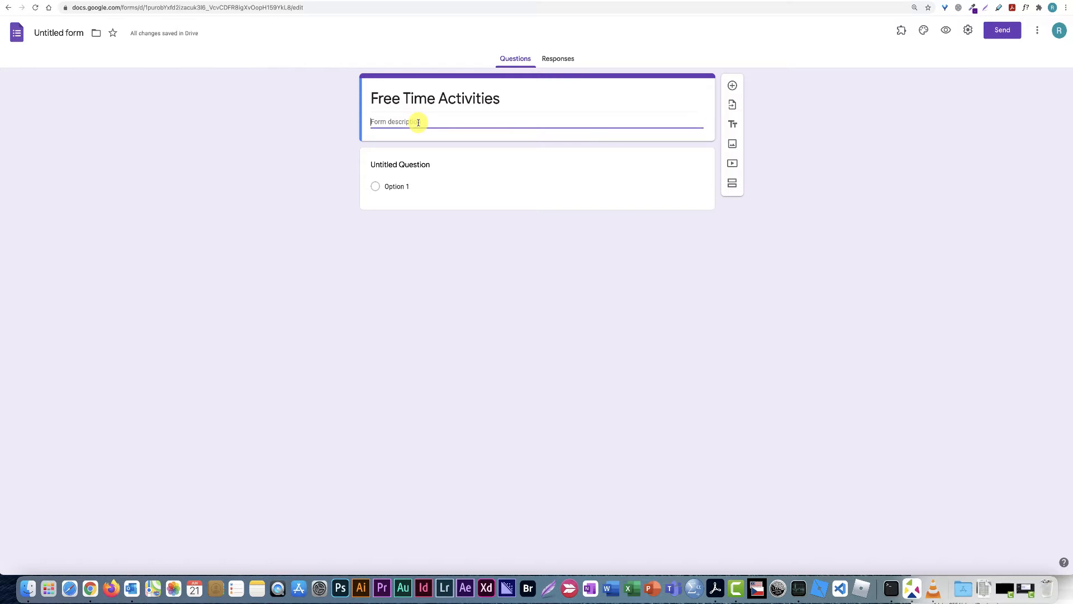
{"action": "type", "text": "Tjsi"}
{"action": "type", "text": "his is a"}
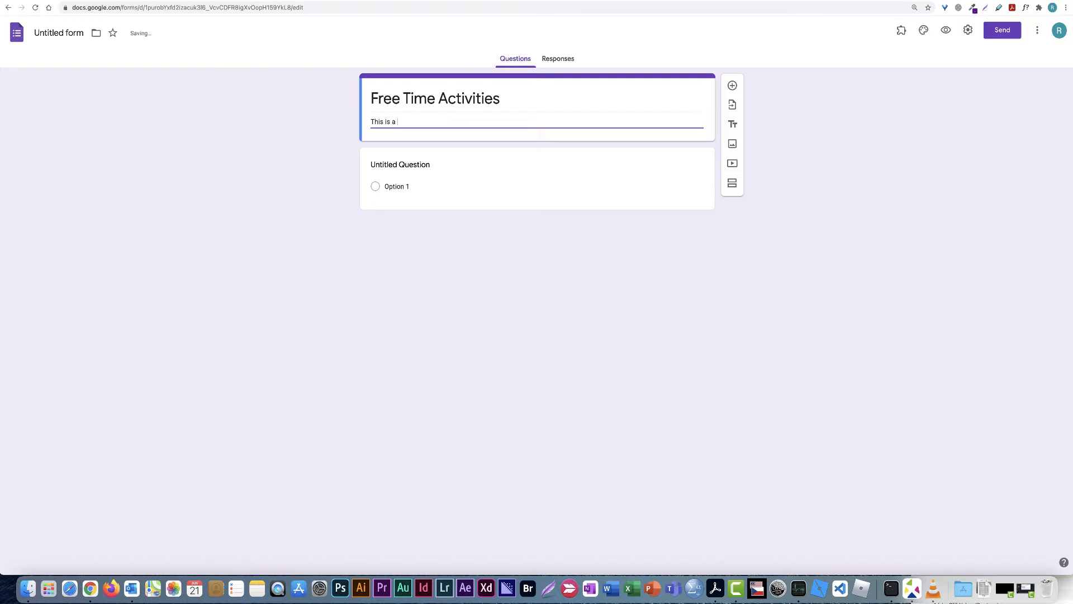
{"action": "type", "text": " free time s"}
{"action": "type", "text": "ey."}
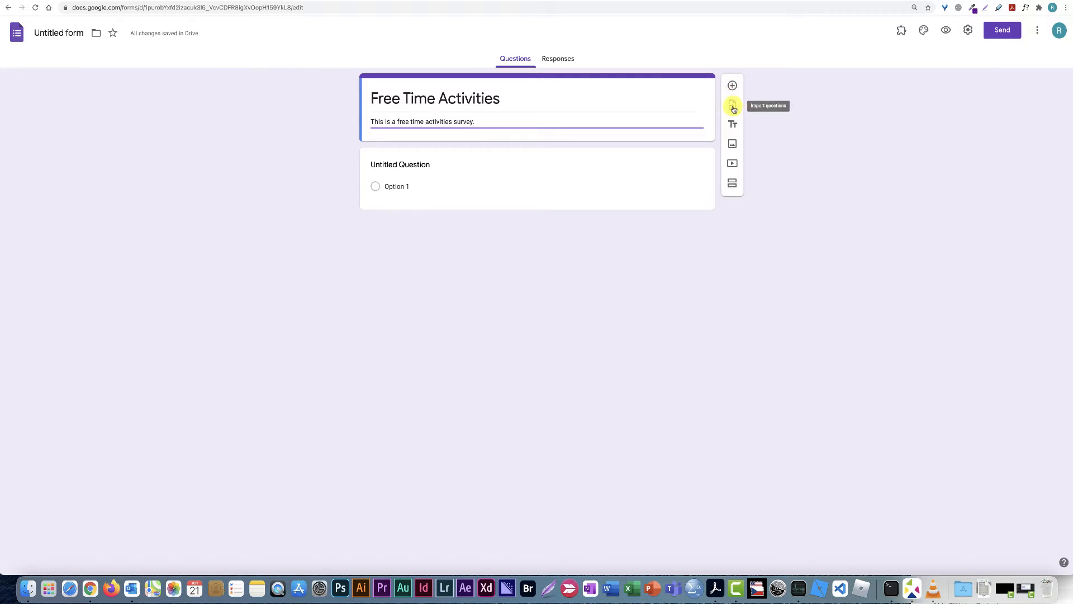
Insert the mountain-lake boat photo from a Google image search for 'leisure'
{"action": "left_click", "coordinate": [732, 145]}
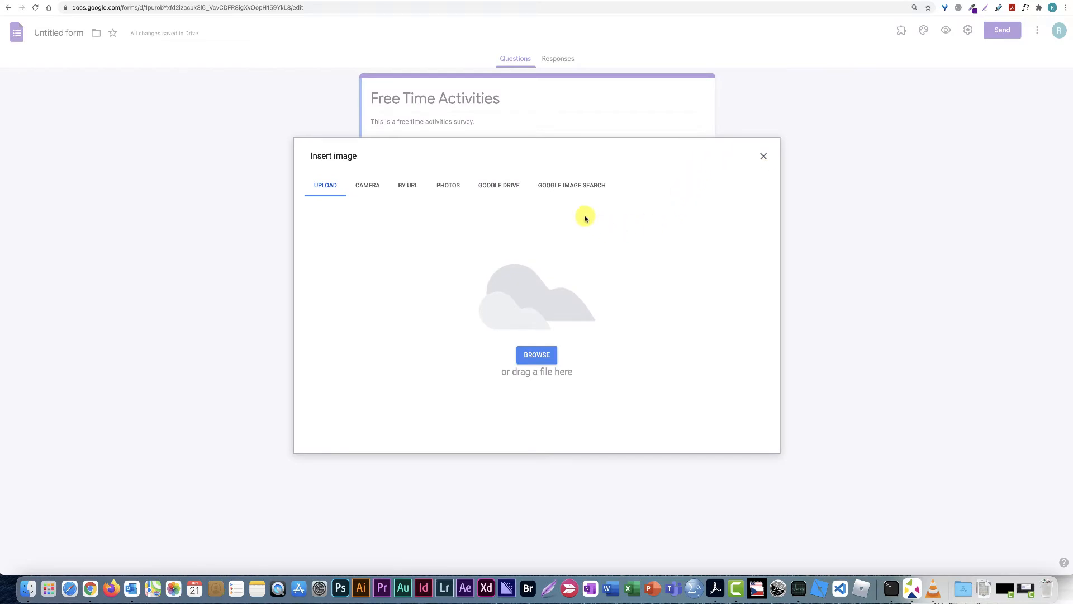
{"action": "left_click", "coordinate": [567, 186]}
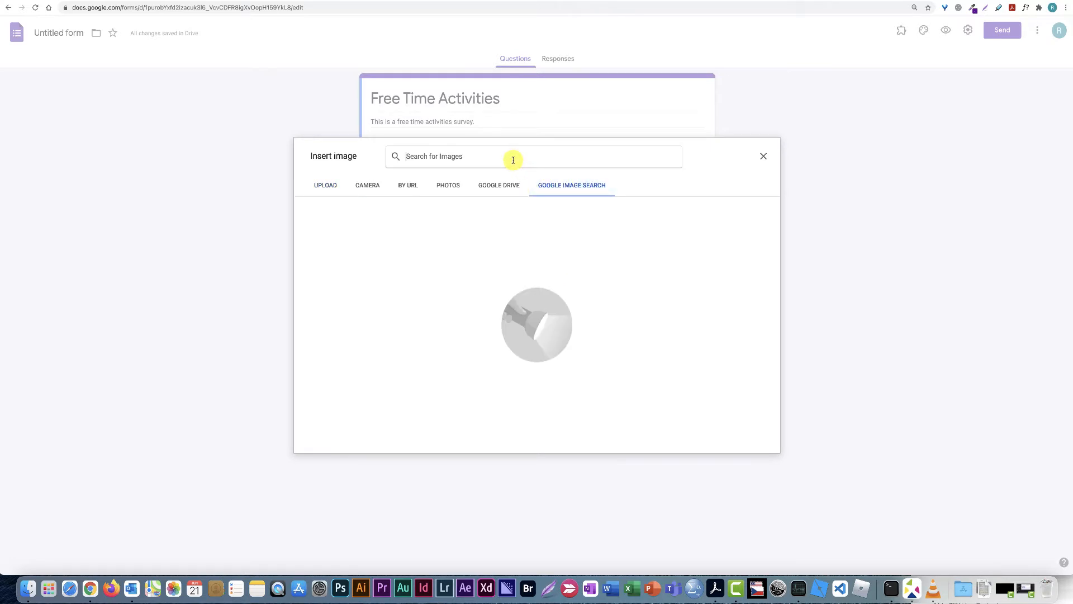
{"action": "type", "text": "leisure"}
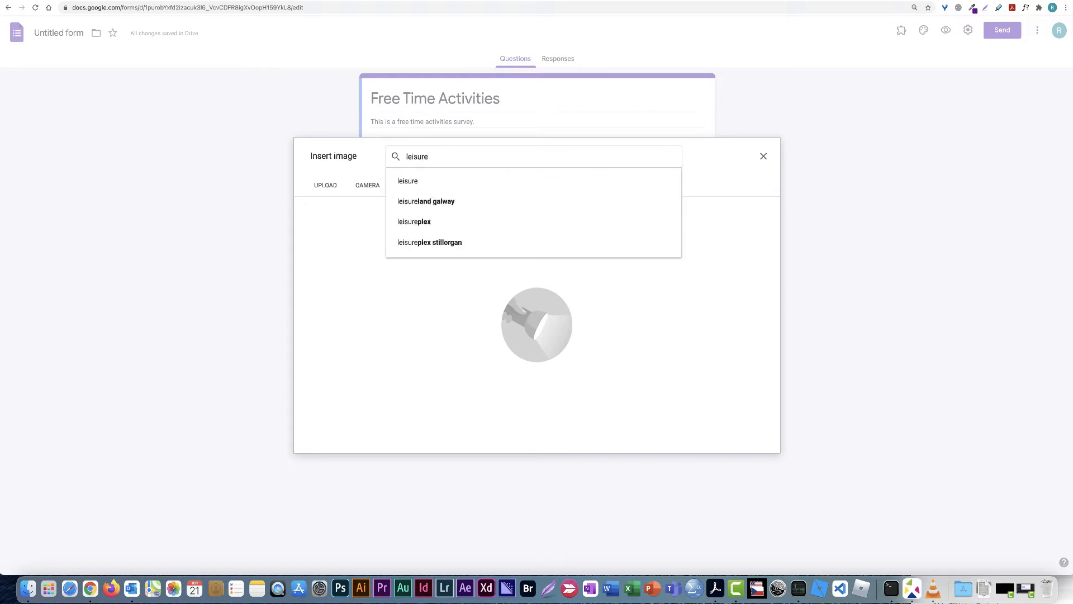
{"action": "key", "text": "Return"}
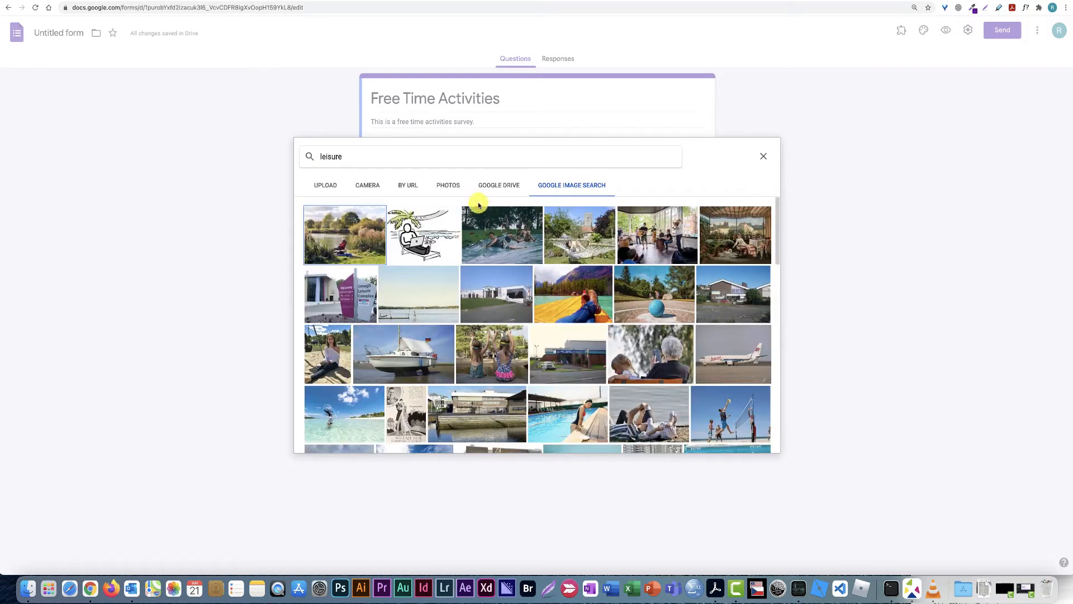
{"action": "scroll", "coordinate": [475, 211], "scroll_direction": "down", "scroll_amount": 2}
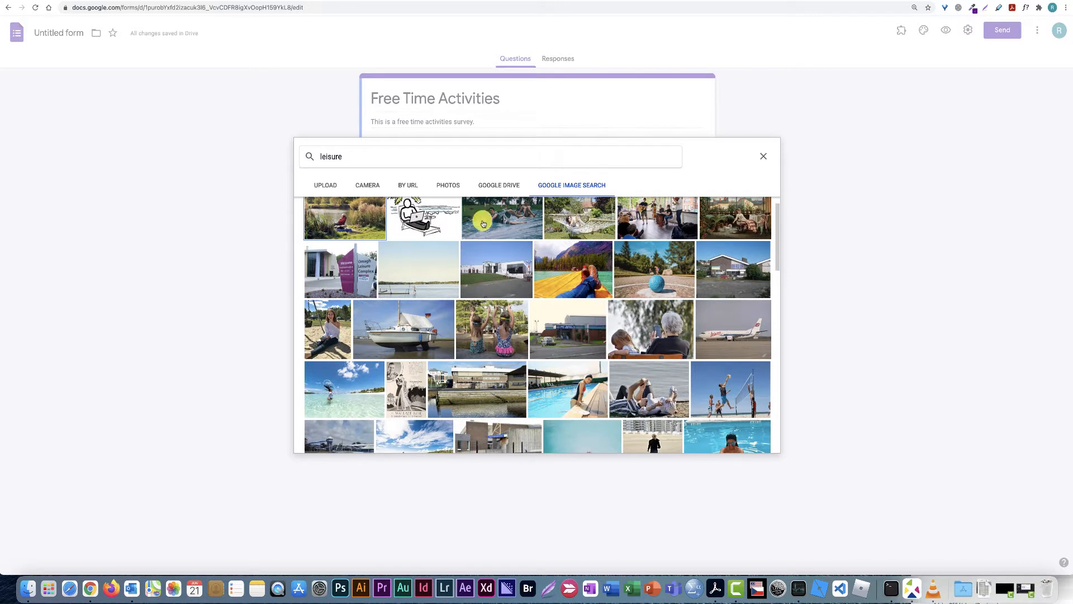
{"action": "left_click", "coordinate": [573, 280]}
{"action": "left_click", "coordinate": [757, 442]}
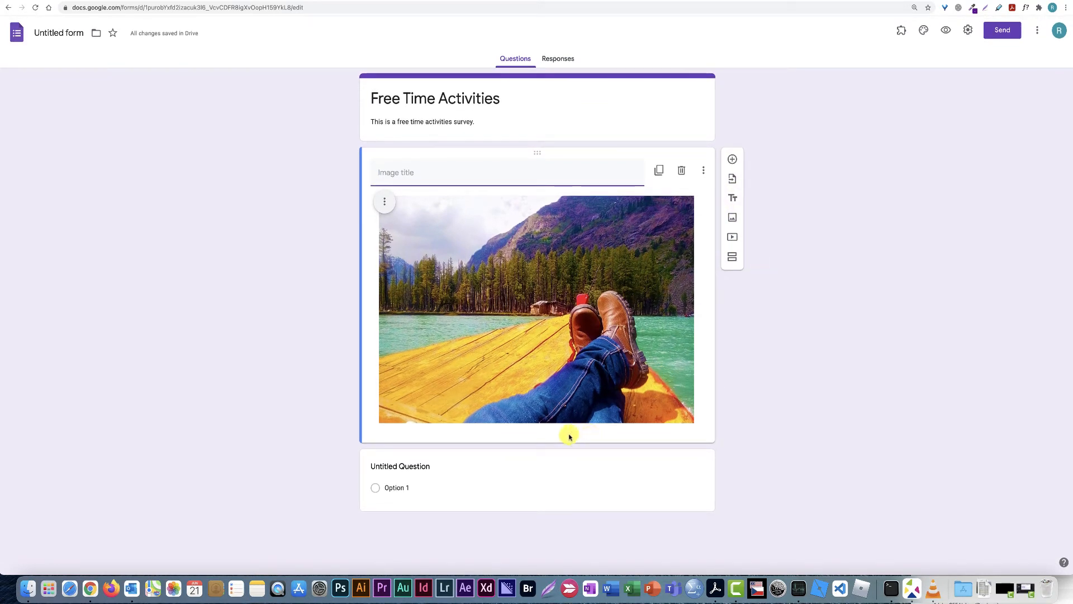
Retitle the first question 'What are your favourite freetime activities?'
{"action": "left_click", "coordinate": [431, 468]}
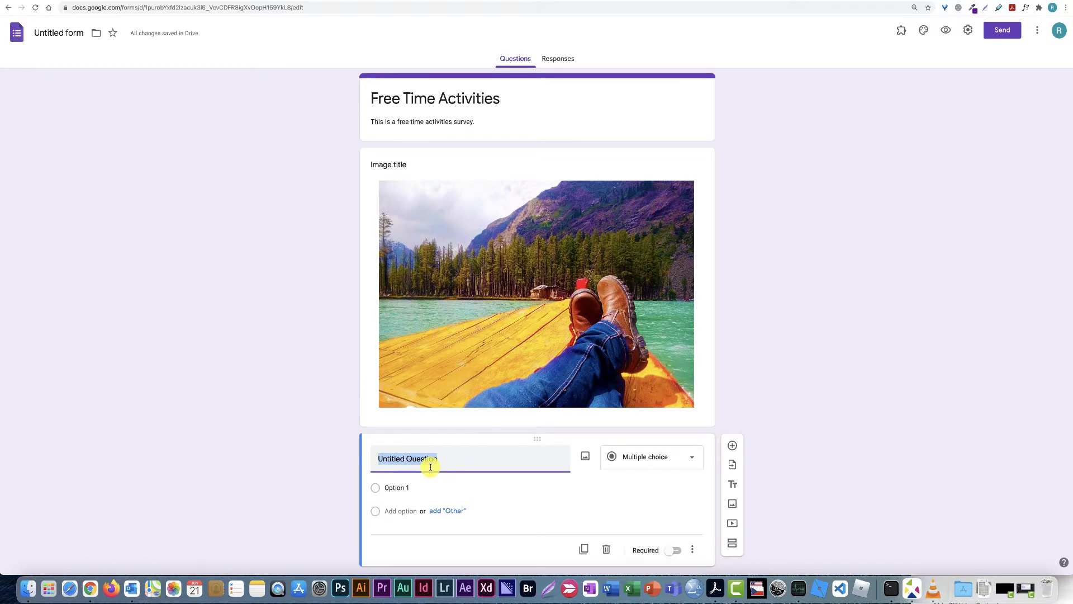
{"action": "type", "text": "W"}
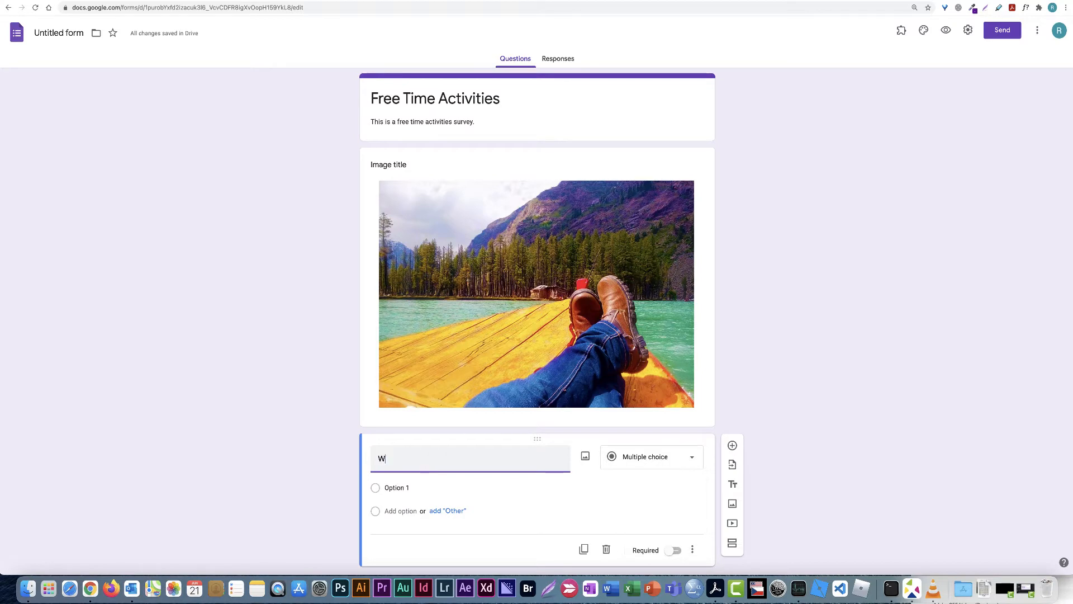
{"action": "type", "text": "hat are y"}
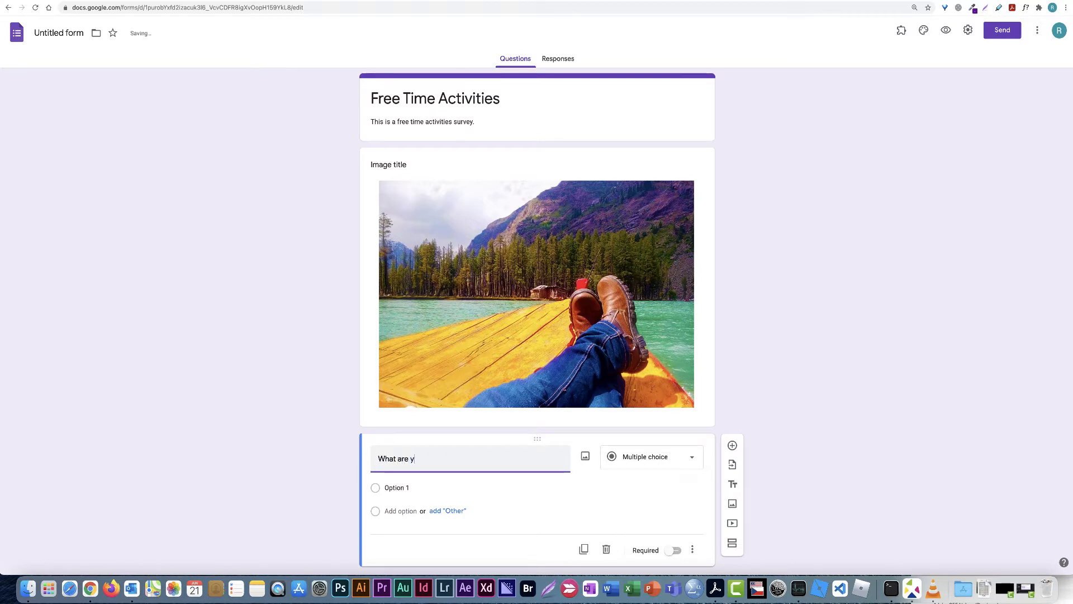
{"action": "type", "text": "our favourite freetin"}
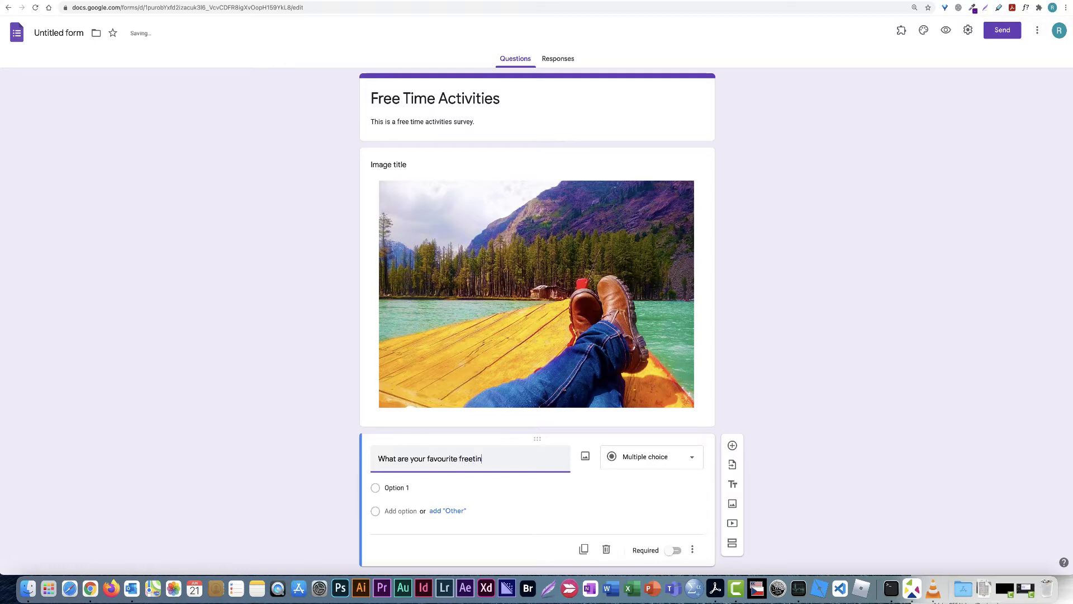
{"action": "type", "text": "e s"}
{"action": "key", "text": "BackSpace"}
{"action": "scroll", "coordinate": [434, 465], "scroll_direction": "down", "scroll_amount": 1}
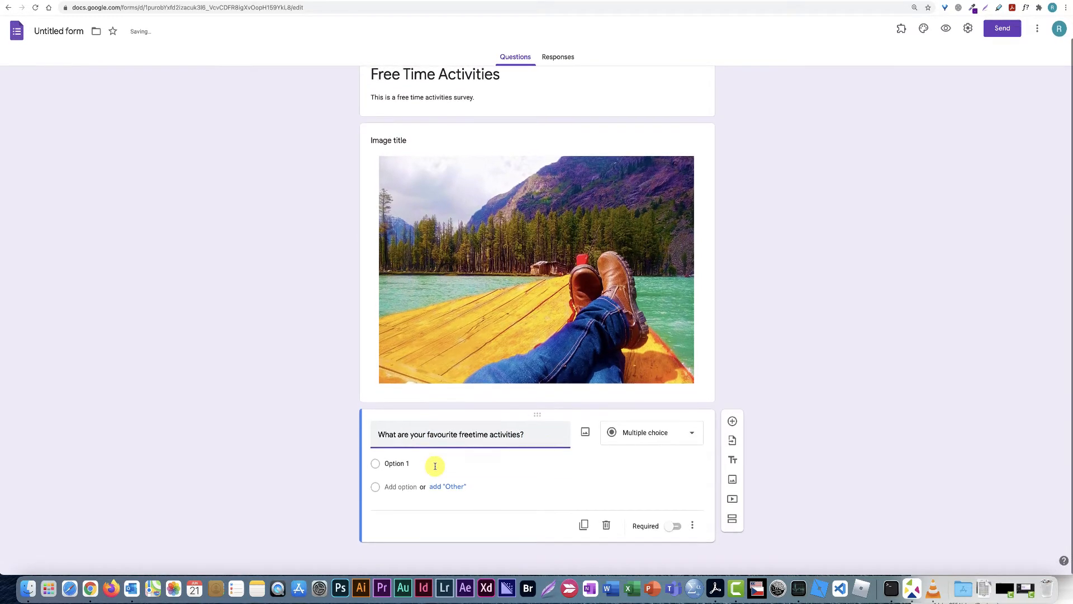
Give the question the answer options Sports and Travelling
{"action": "left_click", "coordinate": [375, 468]}
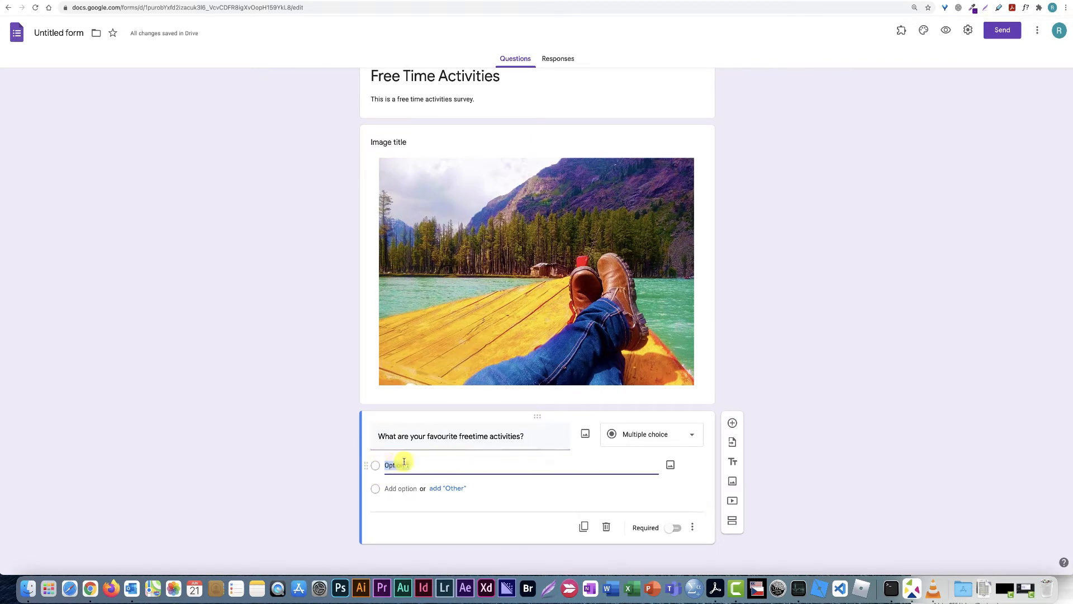
{"action": "left_click", "coordinate": [421, 466]}
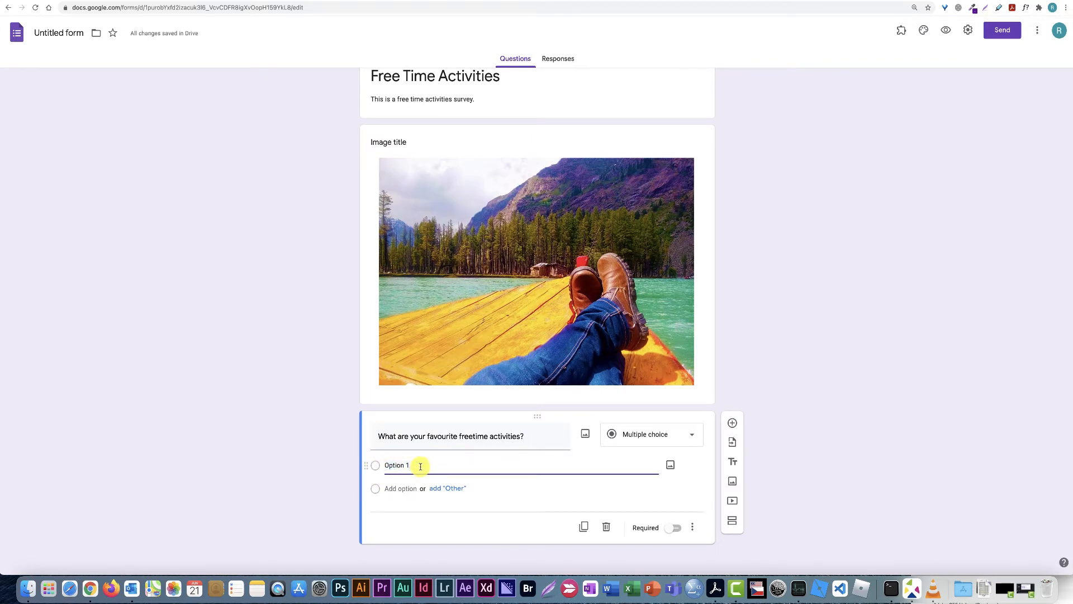
{"action": "key", "text": "BackSpace"}
{"action": "key", "text": "BackSpace"}
{"action": "type", "text": "Spodrts"}
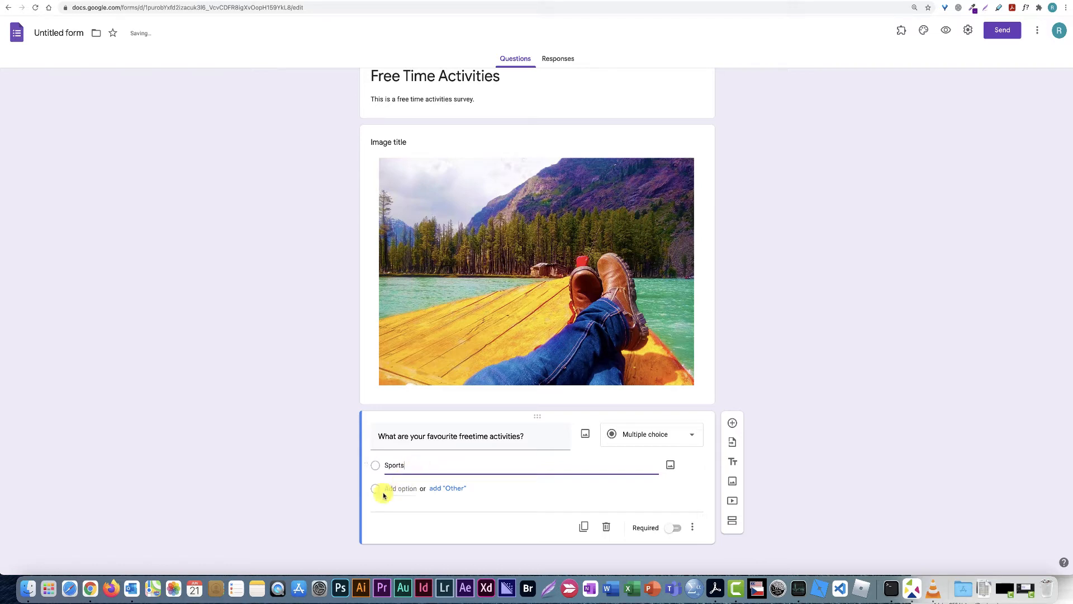
{"action": "left_click", "coordinate": [400, 488]}
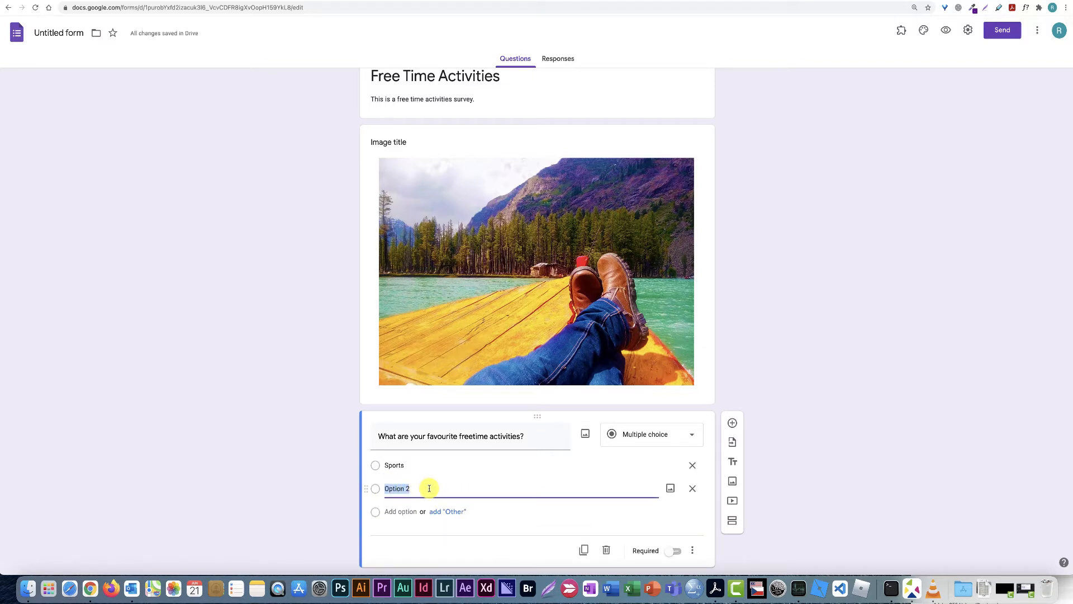
{"action": "type", "text": "Travelling"}
{"action": "scroll", "coordinate": [731, 475], "scroll_direction": "down", "scroll_amount": 2}
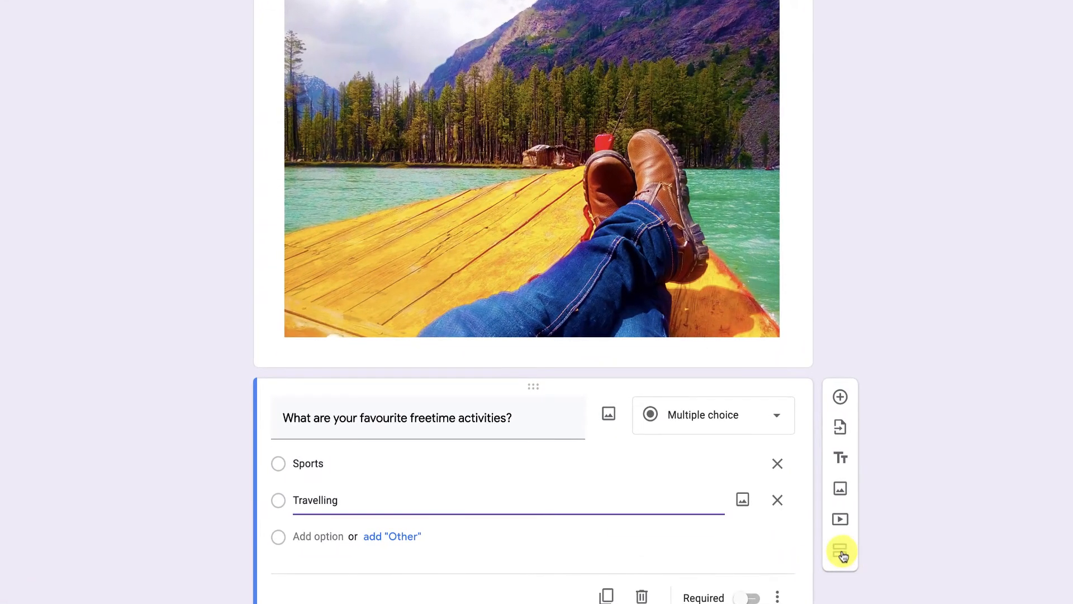
Add a new section titled 'Sports Section'
{"action": "left_click", "coordinate": [842, 552]}
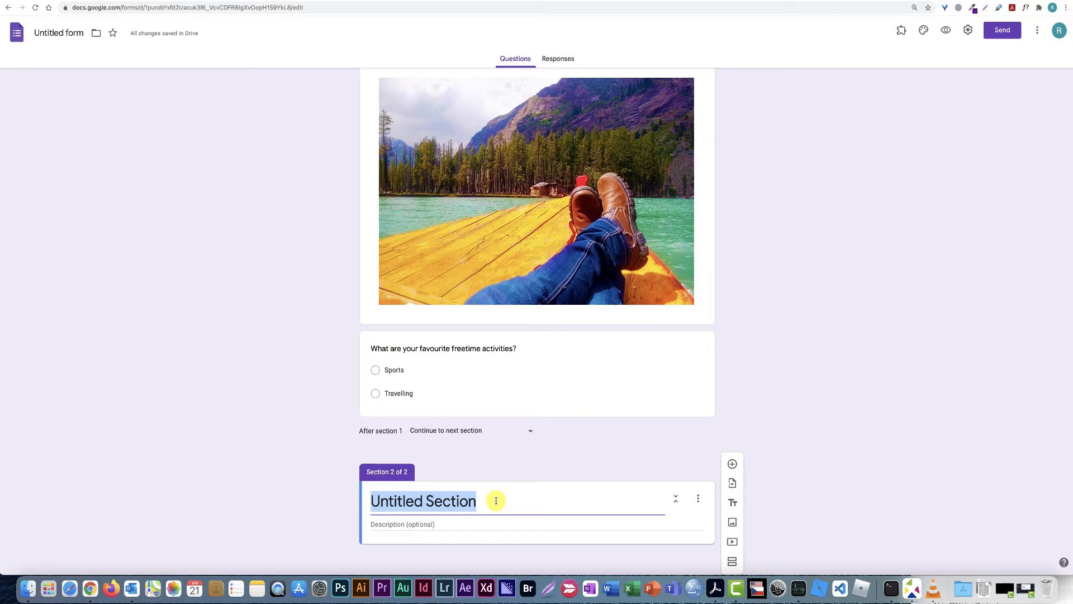
{"action": "type", "text": "Sporets"}
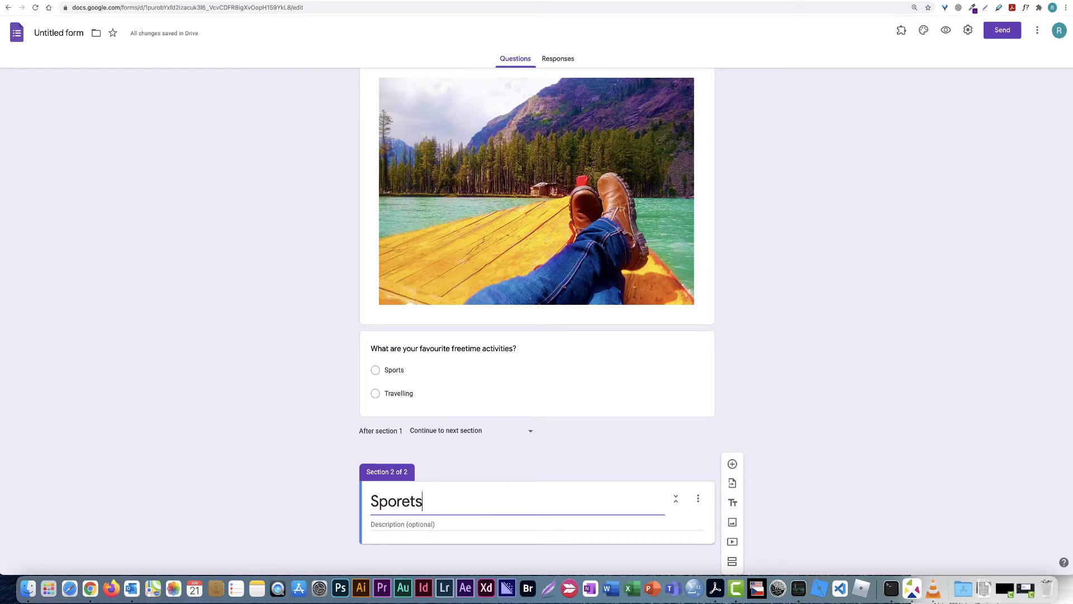
{"action": "key", "text": "BackSpace"}
{"action": "key", "text": "BackSpace"}
{"action": "key", "text": "BackSpace"}
{"action": "type", "text": "ts Section"}
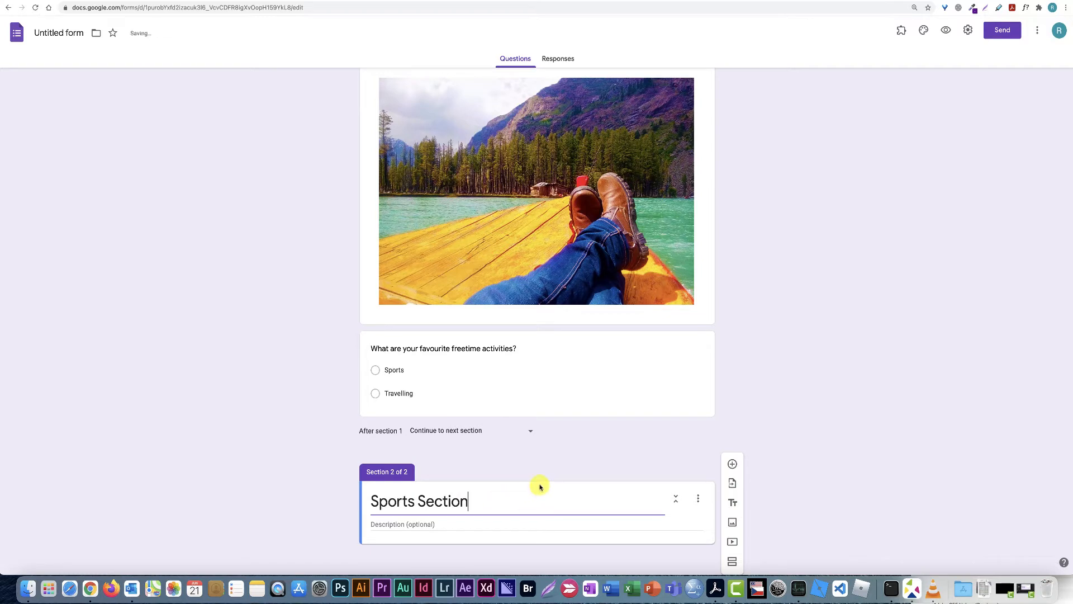
Add a question 'What Sports Do you Do' to the Sports Section
{"action": "left_click", "coordinate": [733, 465]}
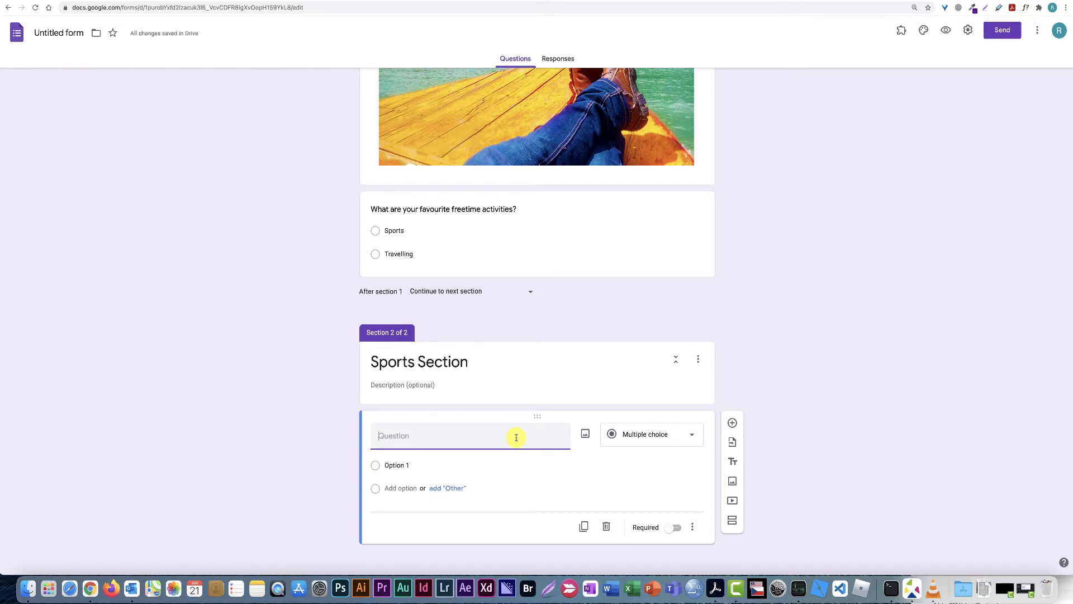
{"action": "type", "text": "M"}
{"action": "key", "text": "BackSpace"}
{"action": "key", "text": "BackSpace"}
{"action": "key", "text": "BackSpace"}
{"action": "key", "text": "BackSpace"}
{"action": "key", "text": "BackSpace"}
{"action": "key", "text": "BackSpace"}
{"action": "key", "text": "BackSpace"}
{"action": "key", "text": "BackSpace"}
{"action": "type", "text": "What Spo"}
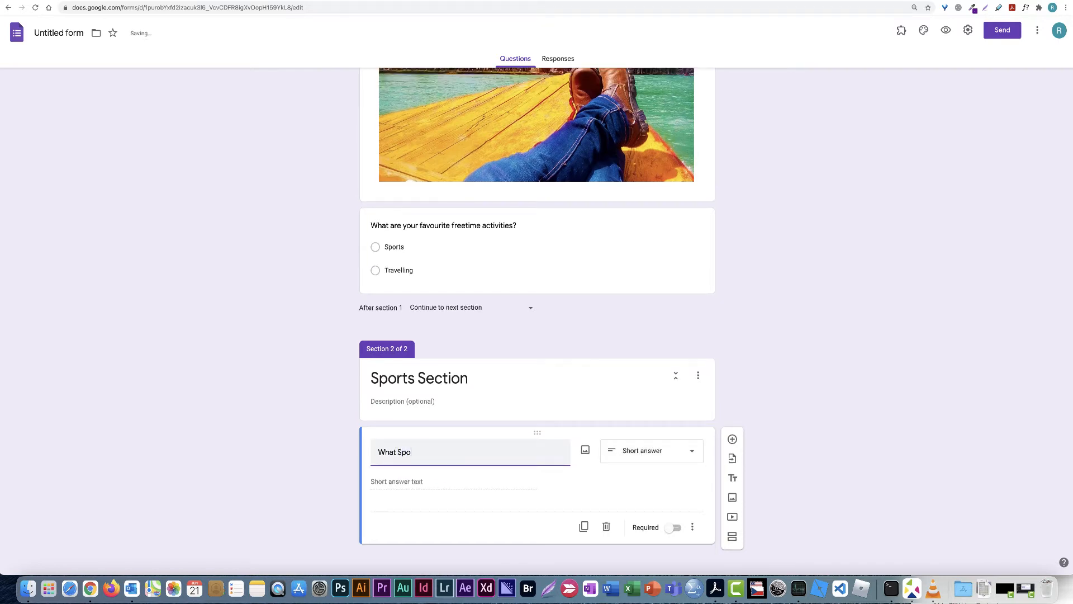
{"action": "type", "text": "rts Do you Do"}
Make the question multiple choice with options Martial Arts and Water Sports
{"action": "scroll", "coordinate": [695, 384], "scroll_direction": "down", "scroll_amount": 1}
{"action": "left_click", "coordinate": [695, 385]}
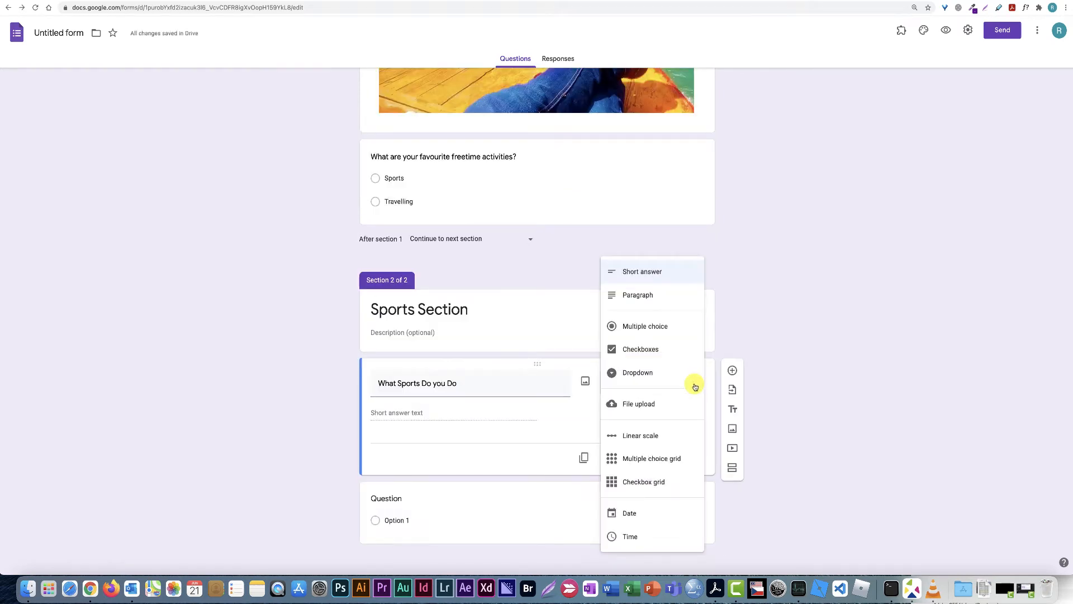
{"action": "left_click", "coordinate": [644, 326]}
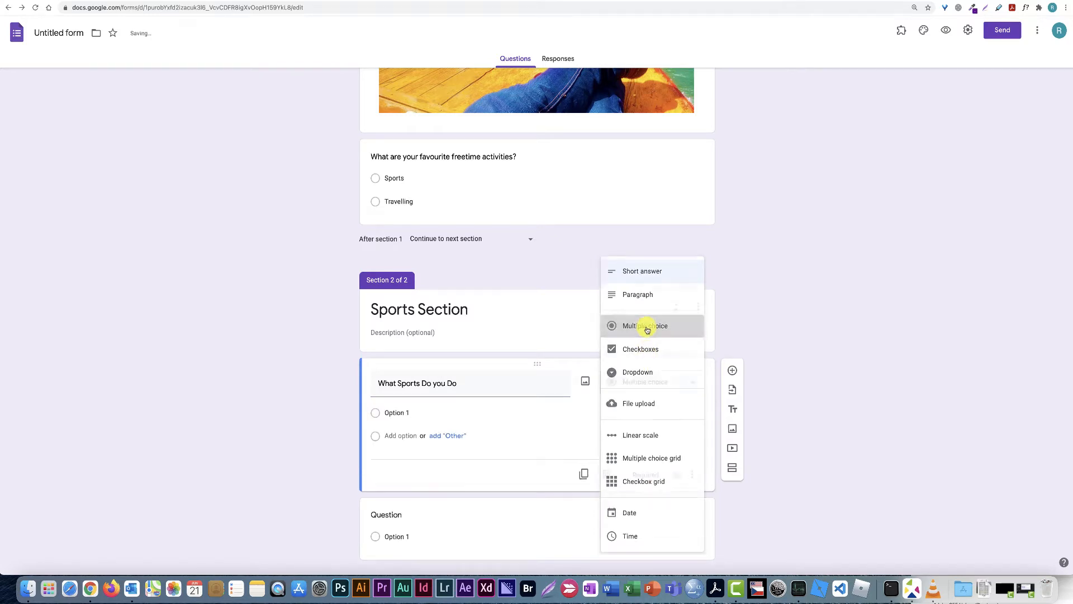
{"action": "left_click", "coordinate": [404, 413]}
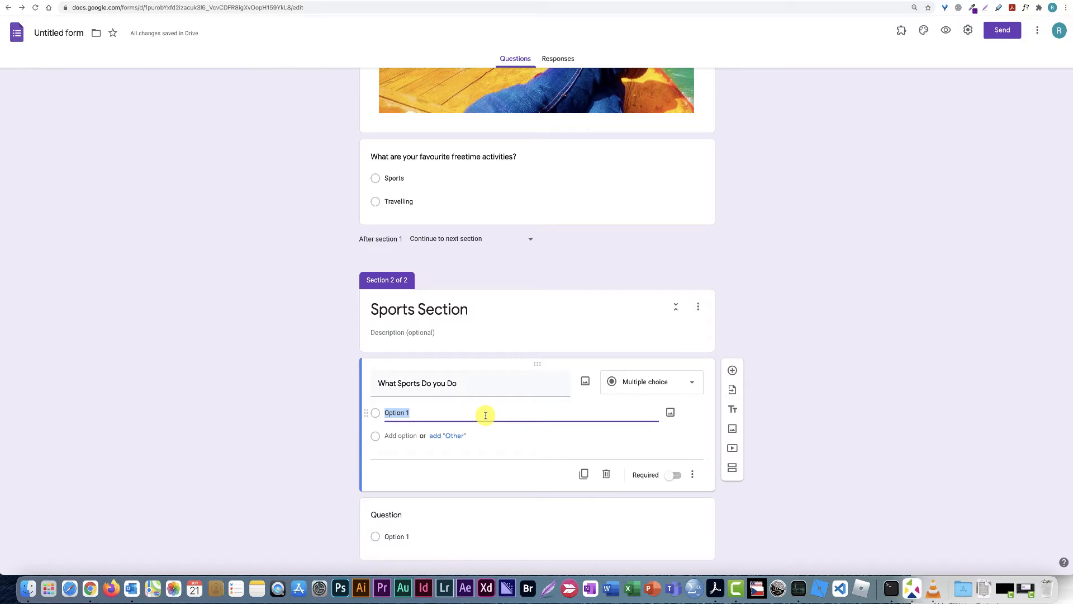
{"action": "type", "text": "Martisaa"}
{"action": "left_click", "coordinate": [409, 435]}
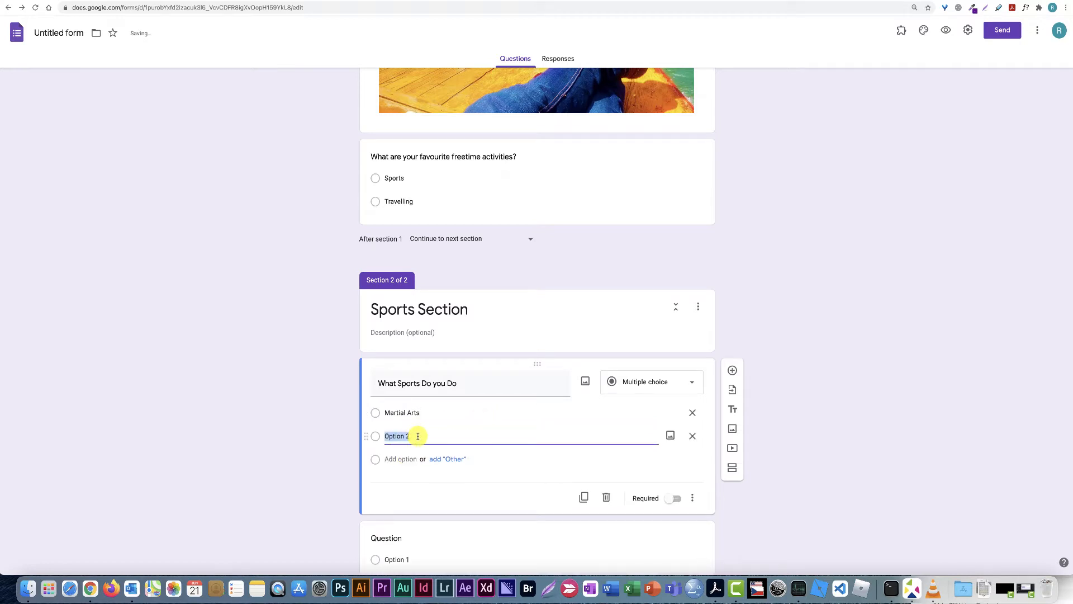
{"action": "type", "text": "Water Sports"}
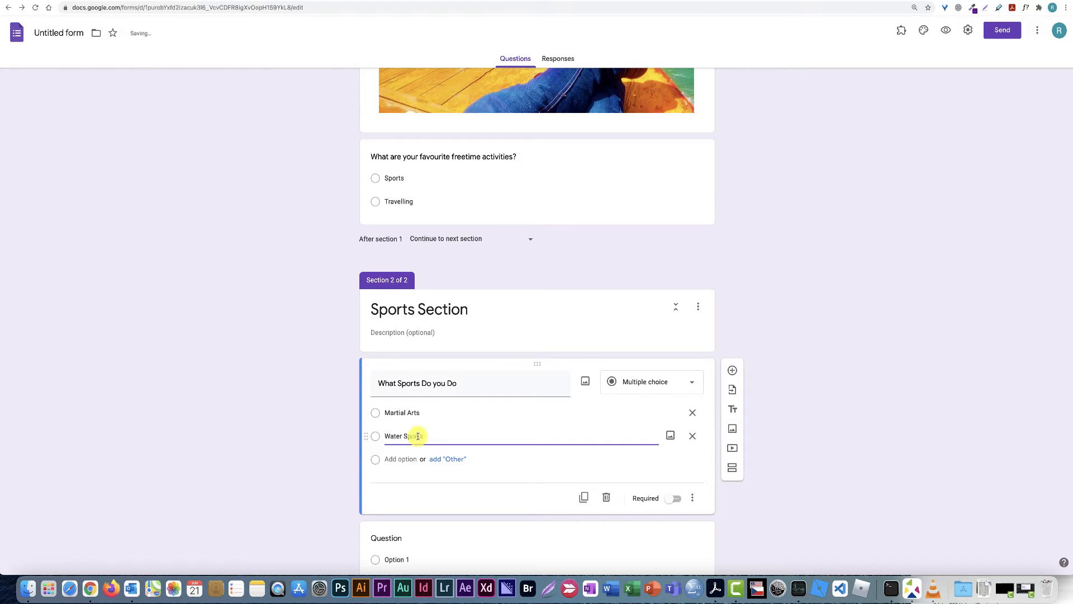
{"action": "scroll", "coordinate": [418, 436], "scroll_direction": "down", "scroll_amount": 1}
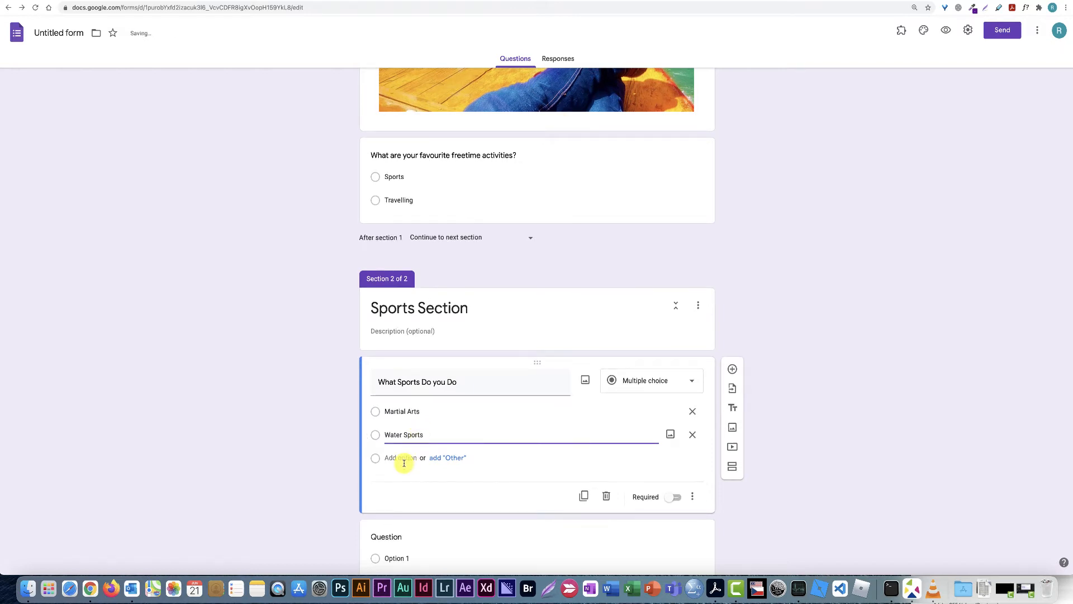
Add an 'Other...' answer after Martial Arts and Water Sports
{"action": "left_click", "coordinate": [451, 459]}
{"action": "scroll", "coordinate": [438, 465], "scroll_direction": "down", "scroll_amount": 1}
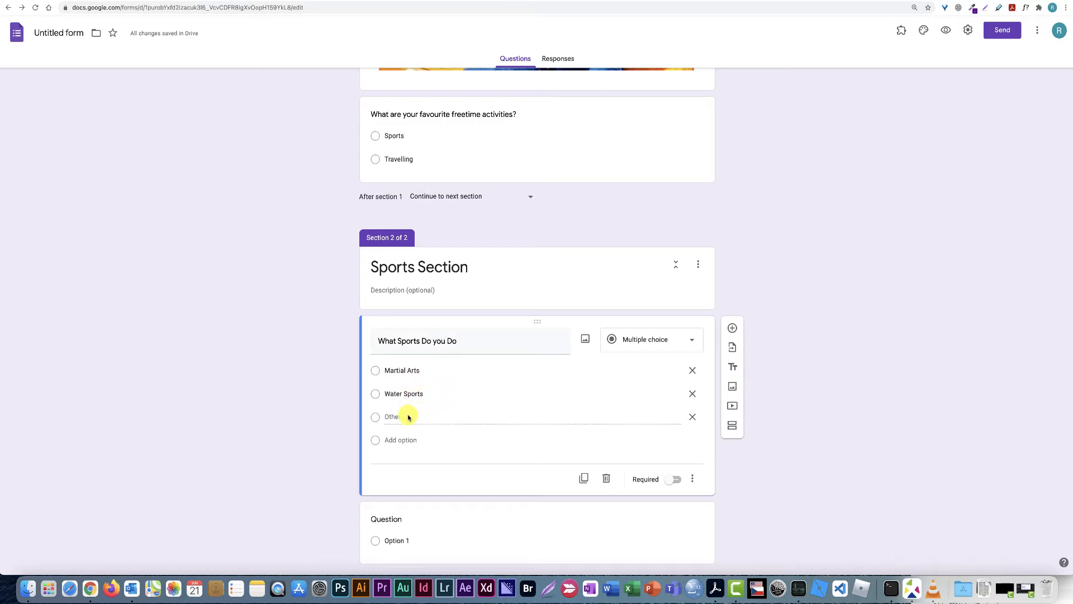
{"action": "scroll", "coordinate": [434, 434], "scroll_direction": "down", "scroll_amount": 1}
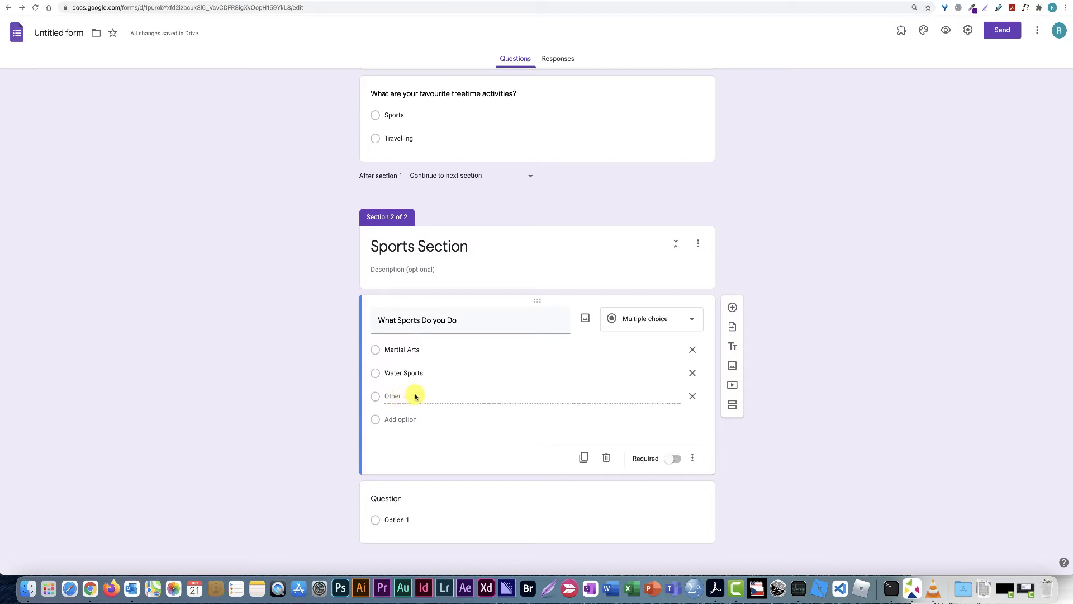
{"action": "scroll", "coordinate": [750, 469], "scroll_direction": "down", "scroll_amount": 1}
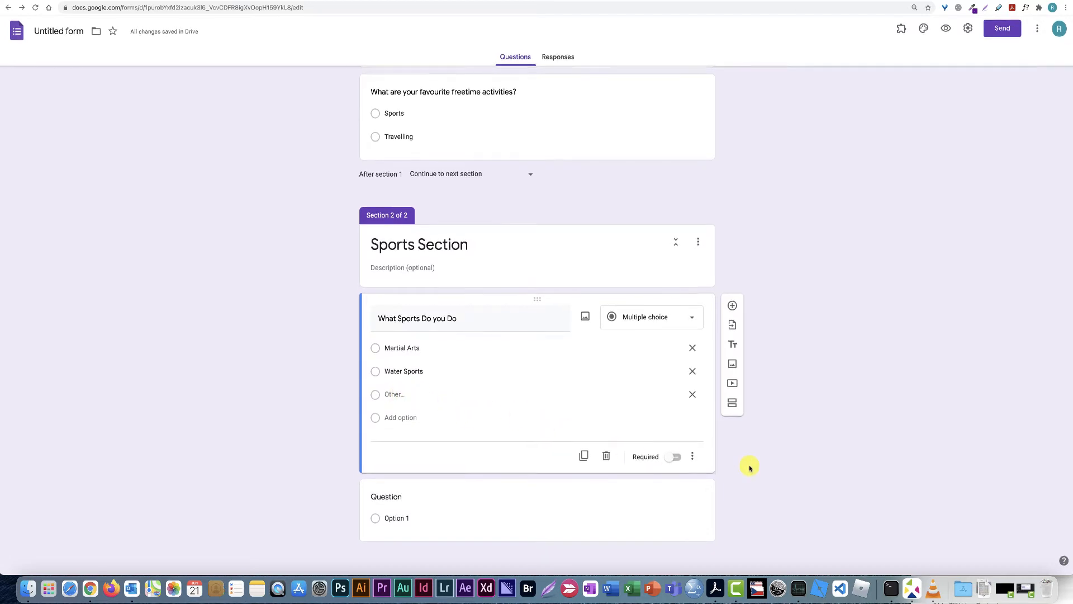
Add a third section titled 'Travelling'
{"action": "left_click", "coordinate": [733, 405]}
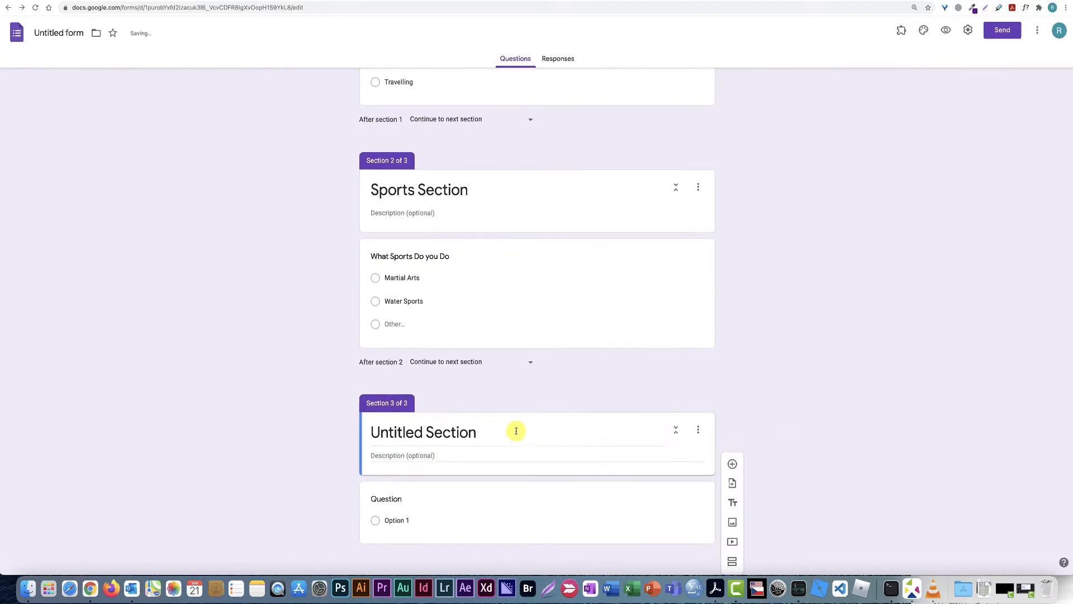
{"action": "triple_click", "coordinate": [480, 434]}
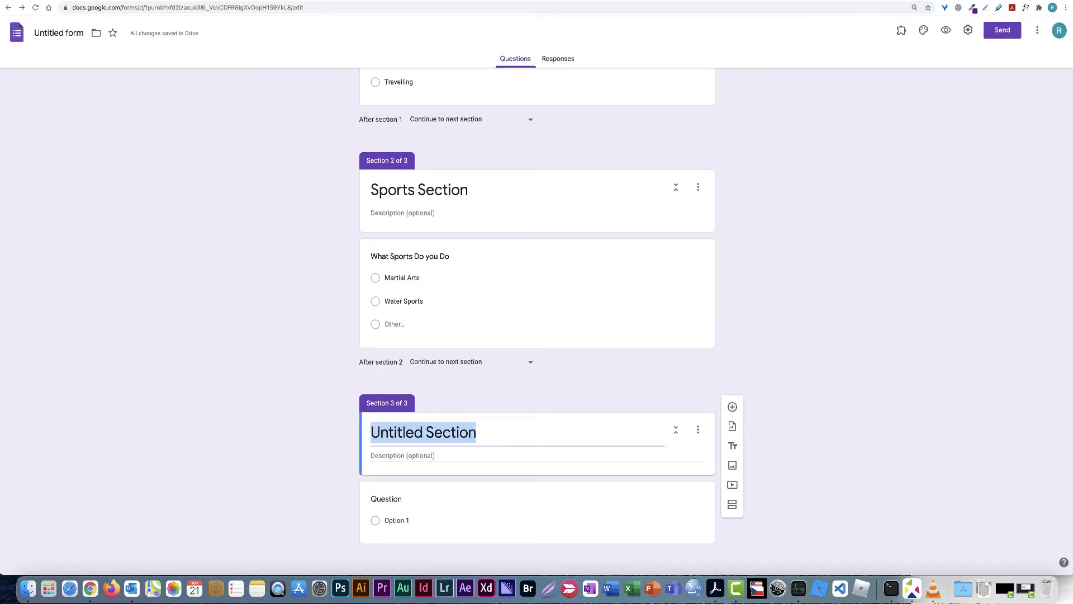
{"action": "type", "text": "Travelling"}
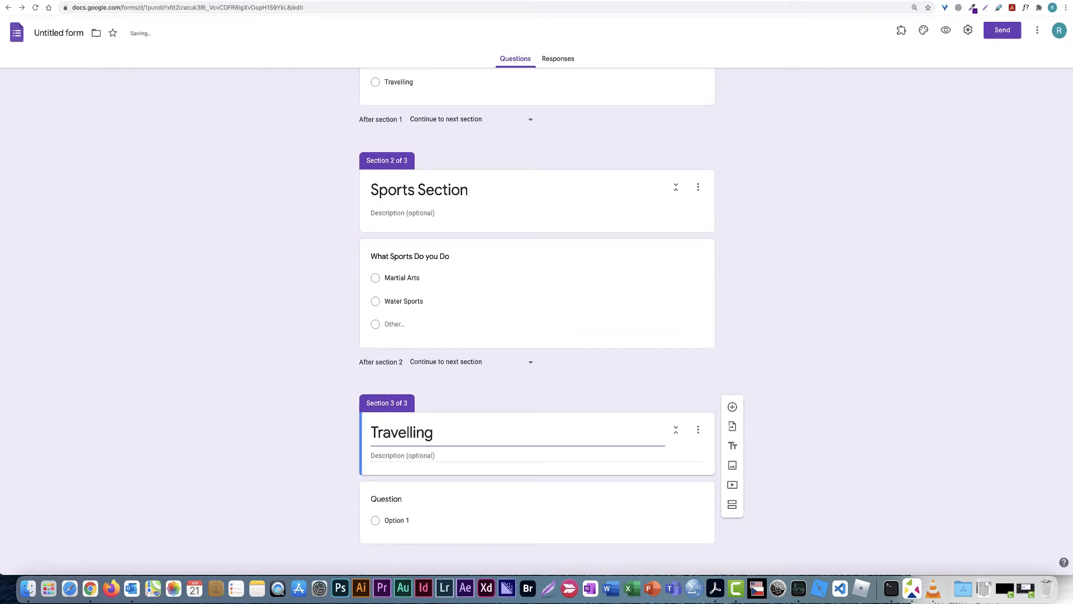
Make the Travelling question multiple choice with Europe, Asia and an Other option
{"action": "left_click", "coordinate": [392, 520]}
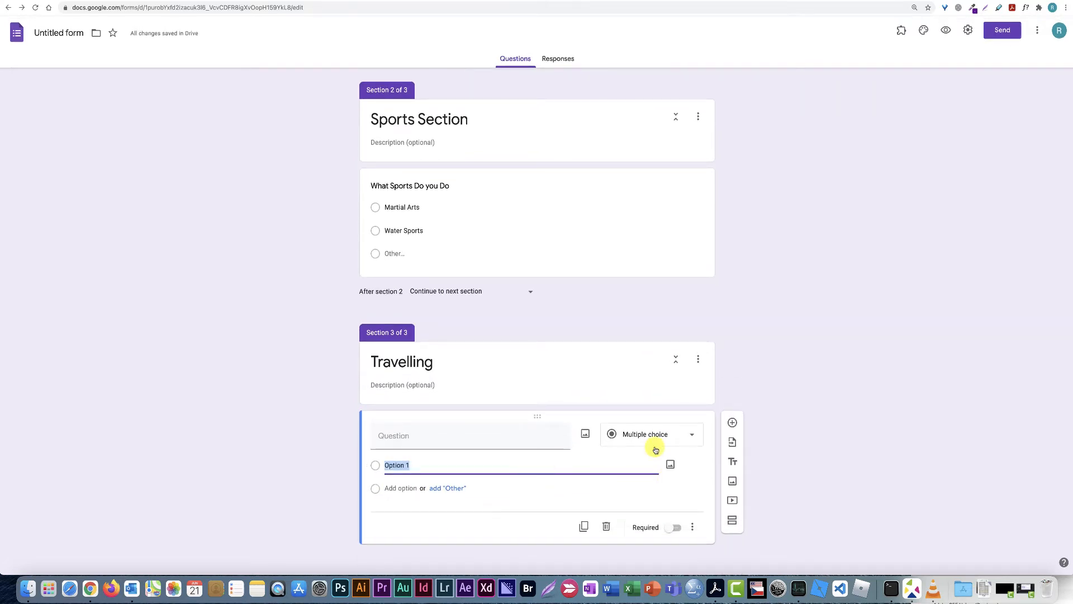
{"action": "left_click", "coordinate": [692, 439]}
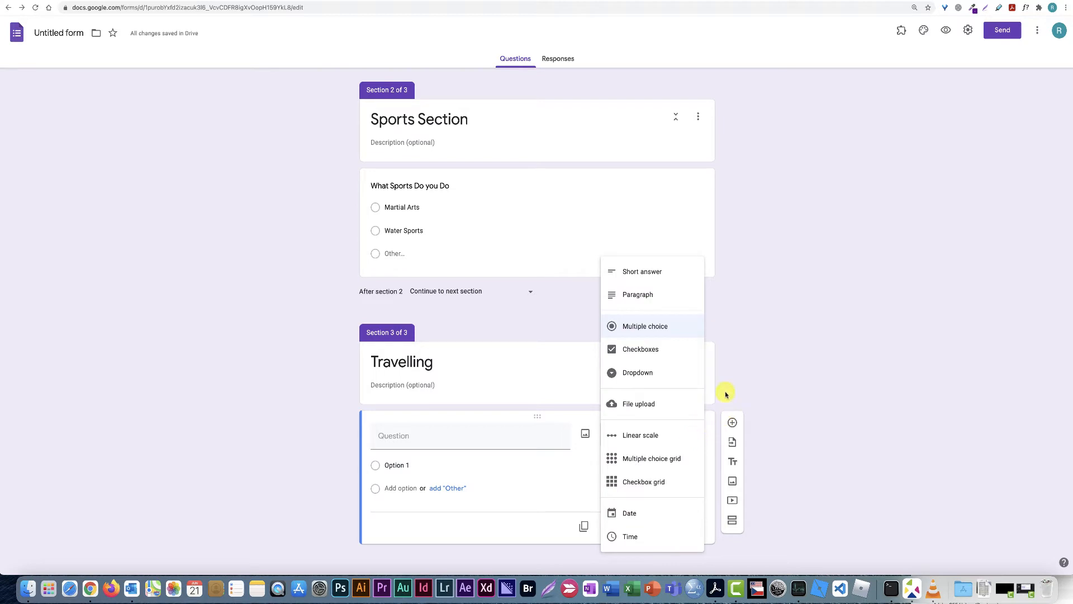
{"action": "left_click", "coordinate": [680, 325]}
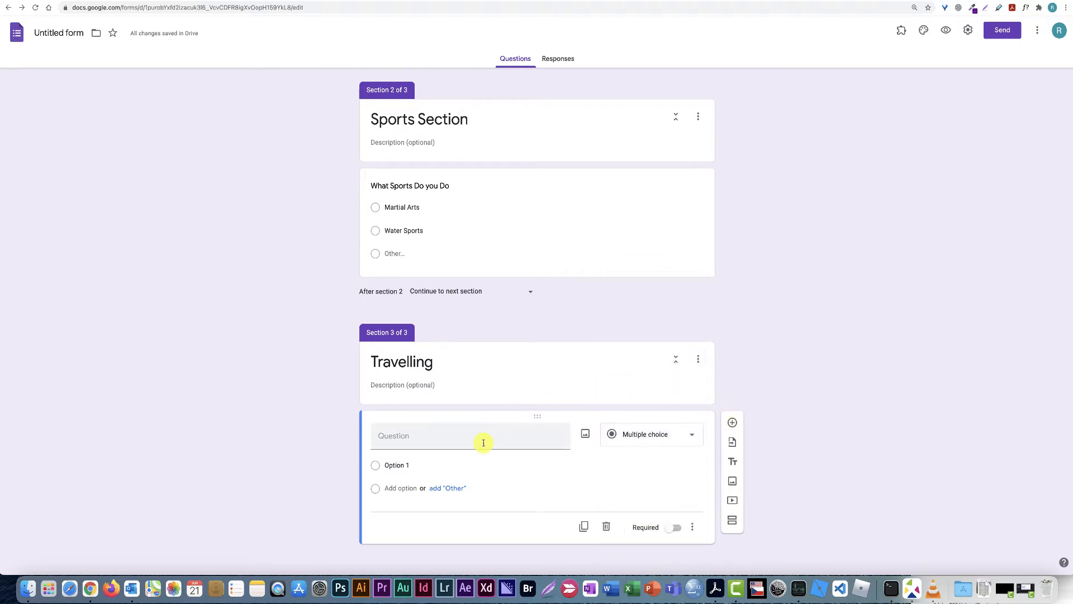
{"action": "left_click", "coordinate": [412, 465]}
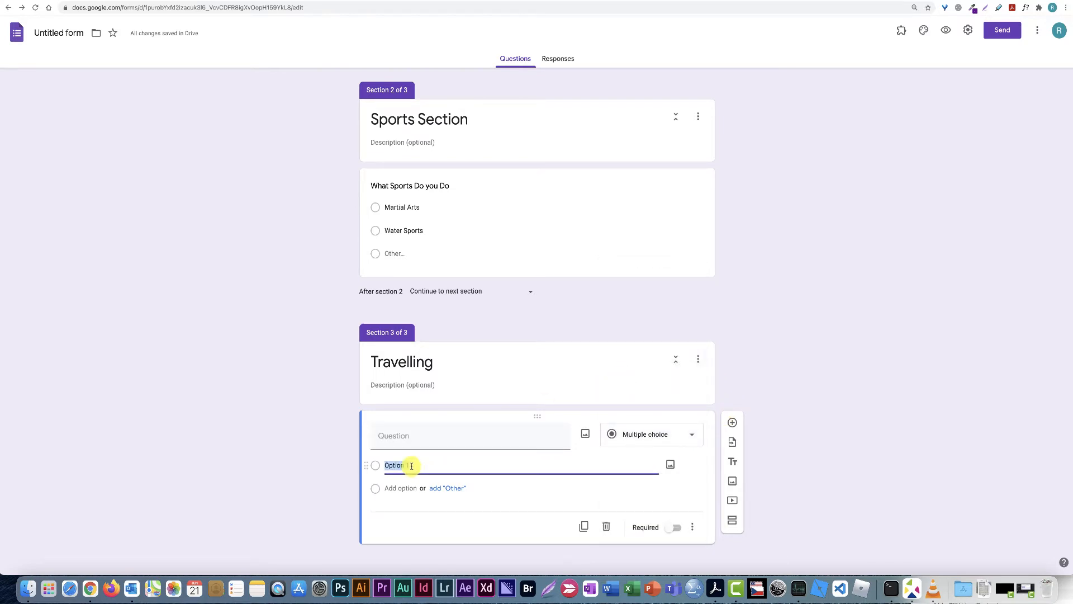
{"action": "type", "text": "Europe"}
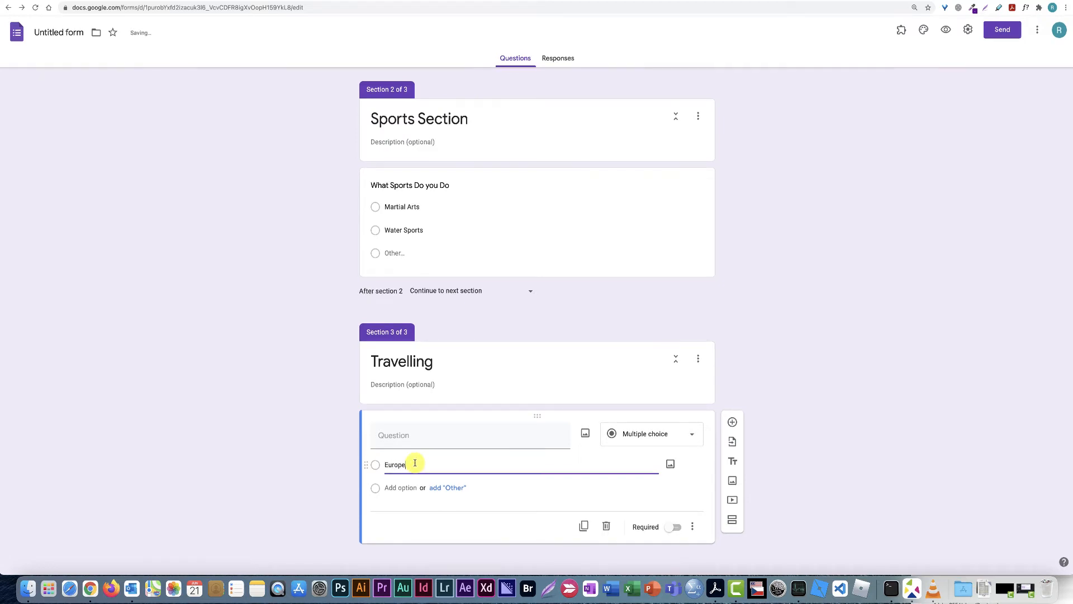
{"action": "left_click", "coordinate": [400, 488]}
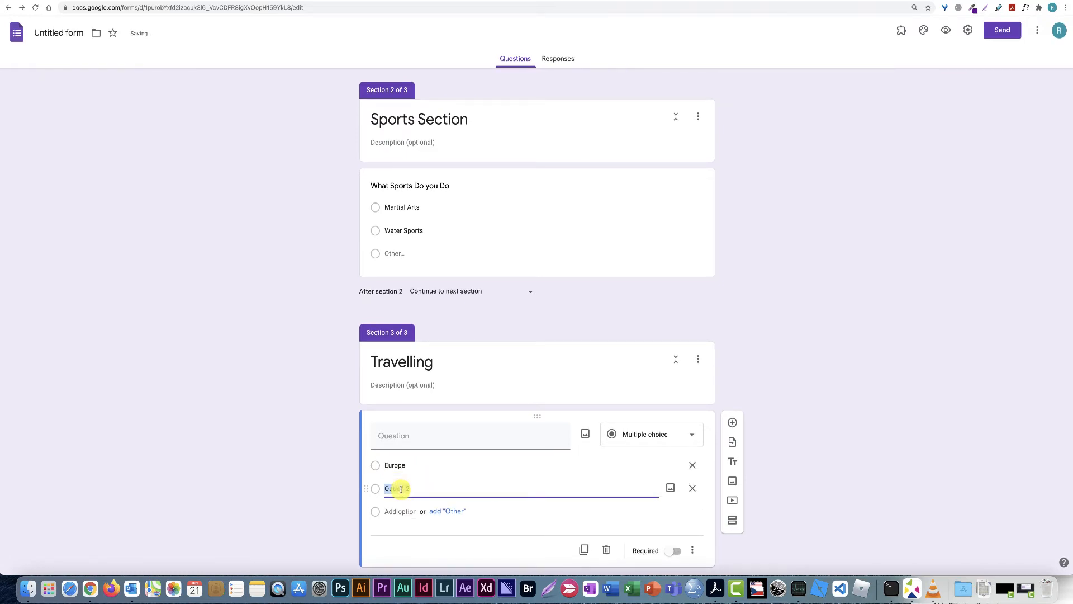
{"action": "type", "text": "Asia"}
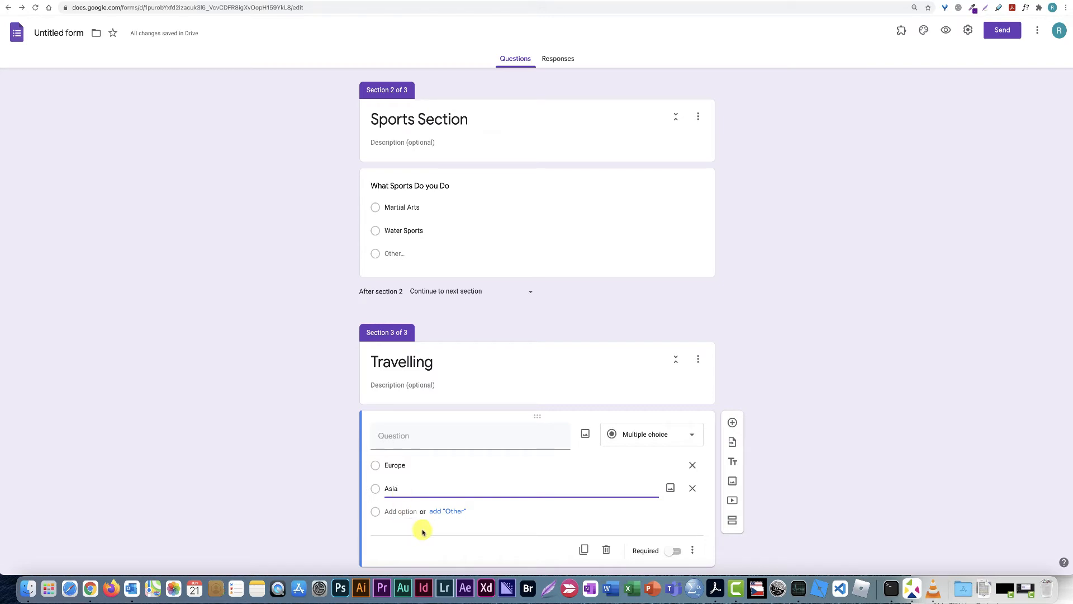
{"action": "left_click", "coordinate": [447, 511]}
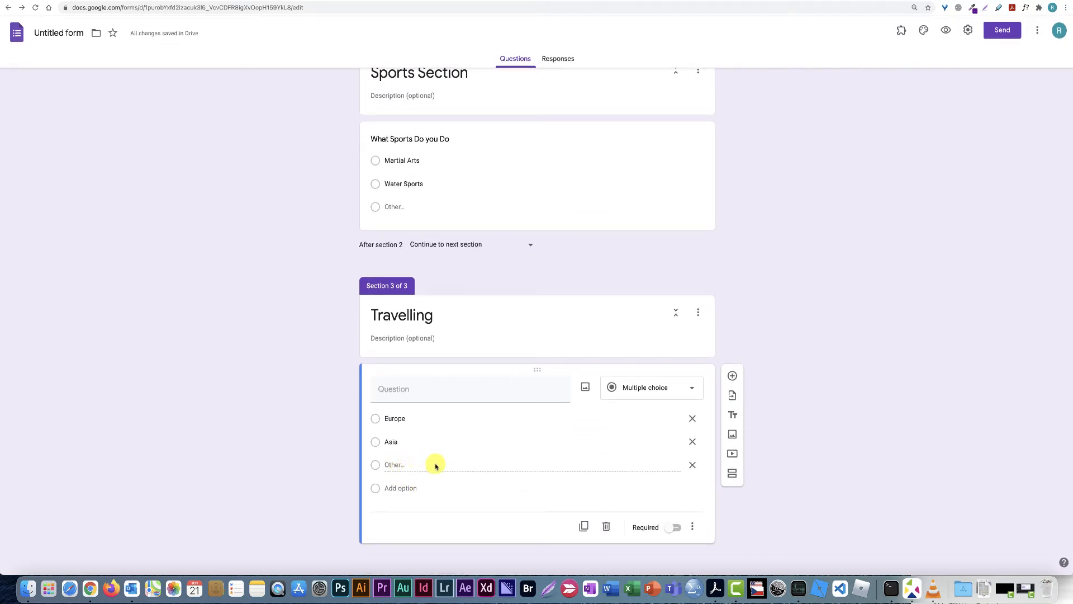
{"action": "scroll", "coordinate": [791, 375], "scroll_direction": "up", "scroll_amount": 10}
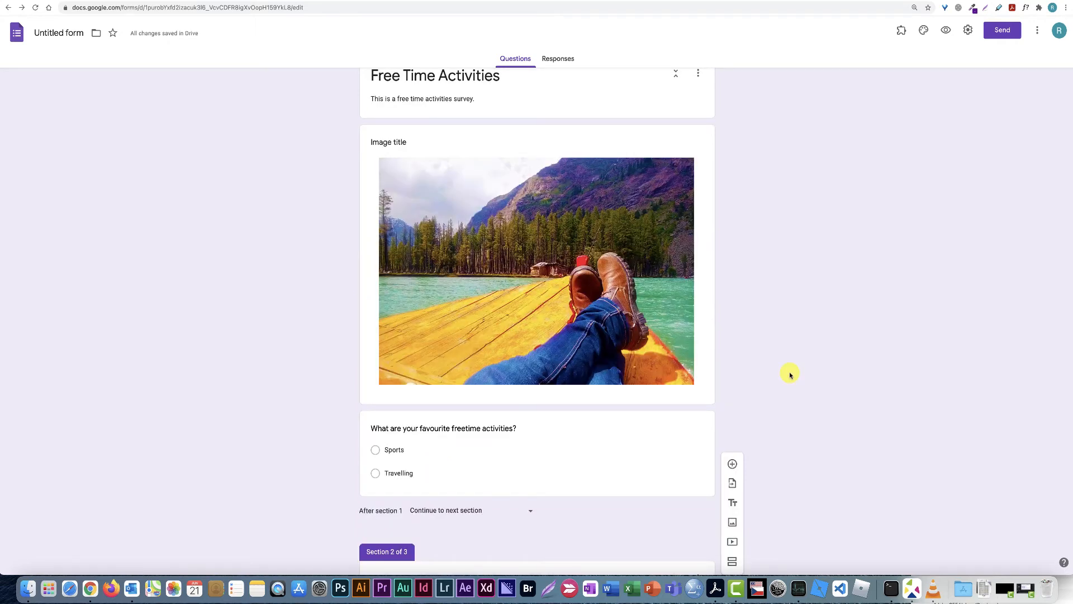
{"action": "scroll", "coordinate": [790, 375], "scroll_direction": "down", "scroll_amount": 3}
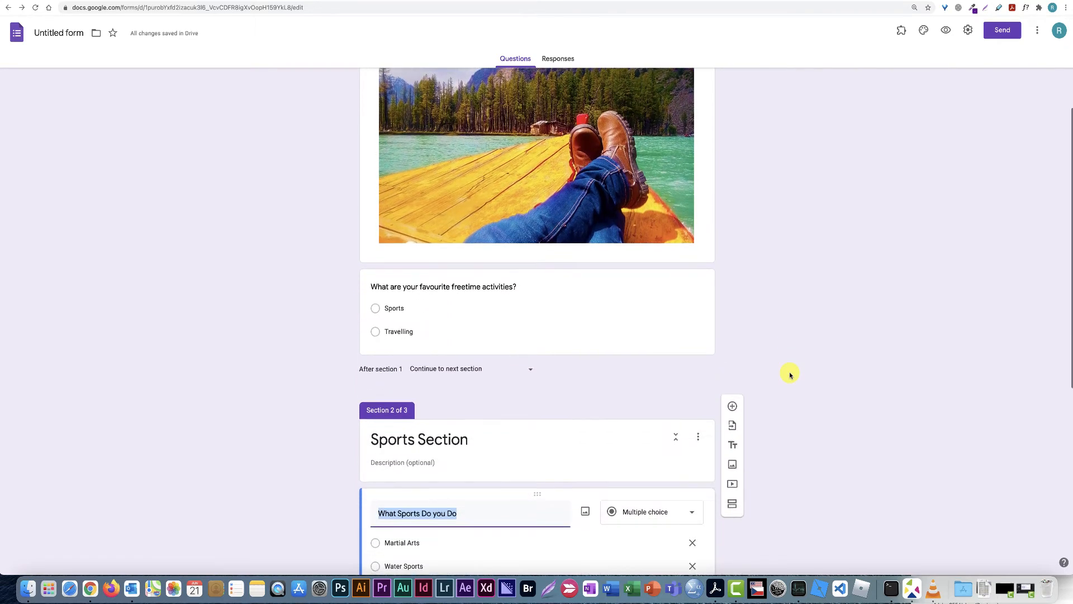
{"action": "scroll", "coordinate": [791, 375], "scroll_direction": "down", "scroll_amount": 6}
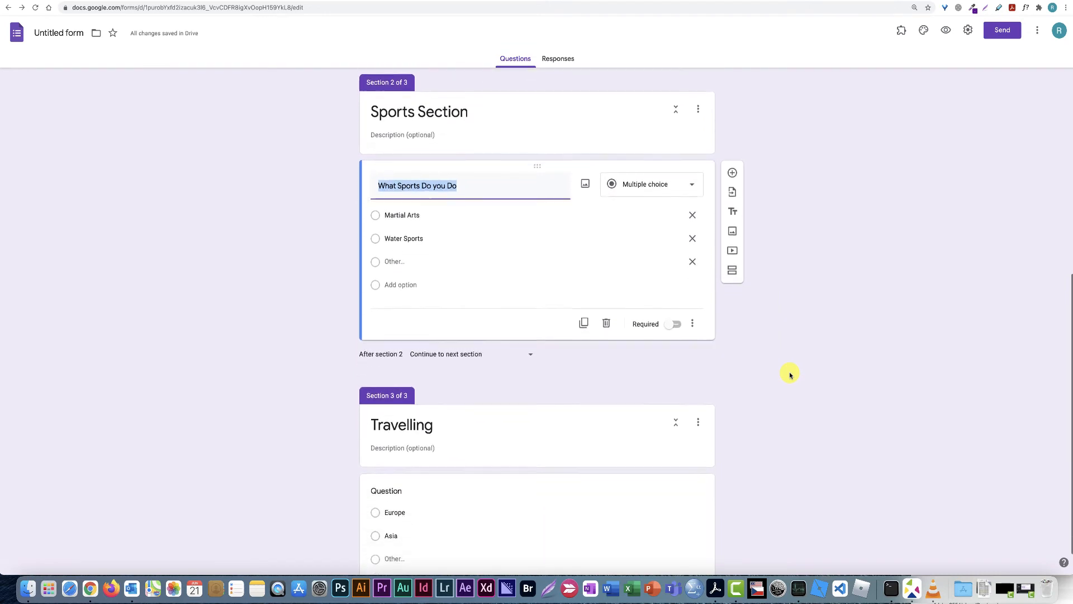
{"action": "scroll", "coordinate": [790, 375], "scroll_direction": "up", "scroll_amount": 3}
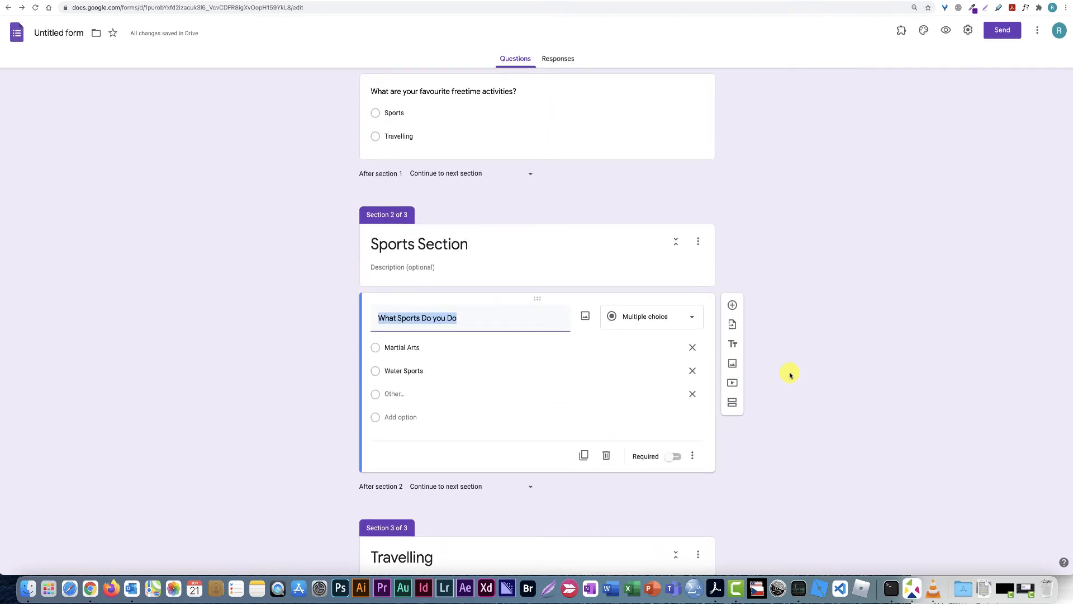
{"action": "scroll", "coordinate": [790, 375], "scroll_direction": "up", "scroll_amount": 6}
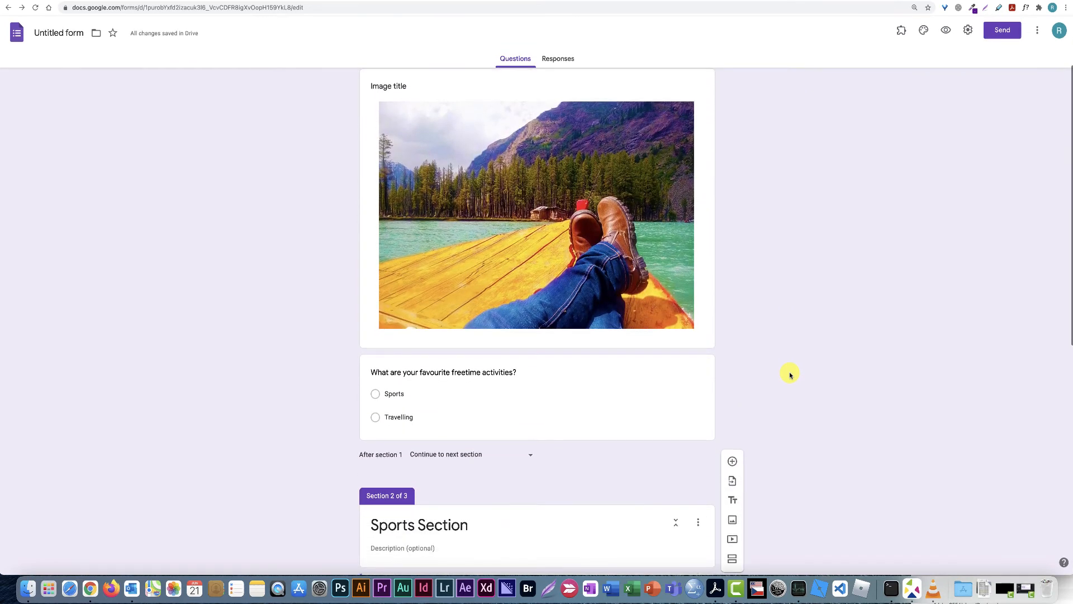
{"action": "scroll", "coordinate": [791, 375], "scroll_direction": "down", "scroll_amount": 1}
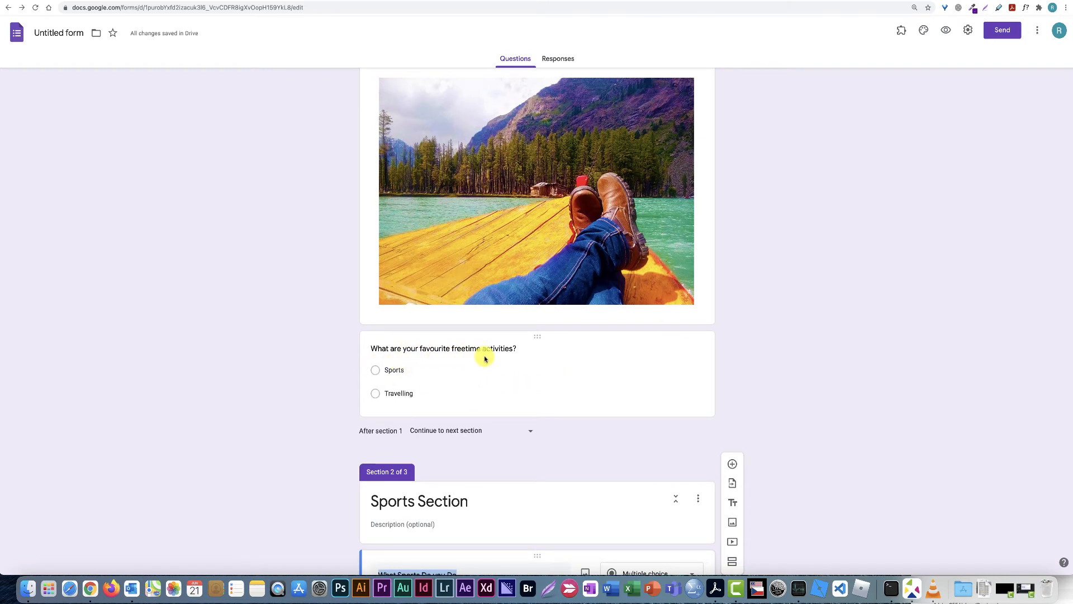
{"action": "scroll", "coordinate": [544, 383], "scroll_direction": "down", "scroll_amount": 4}
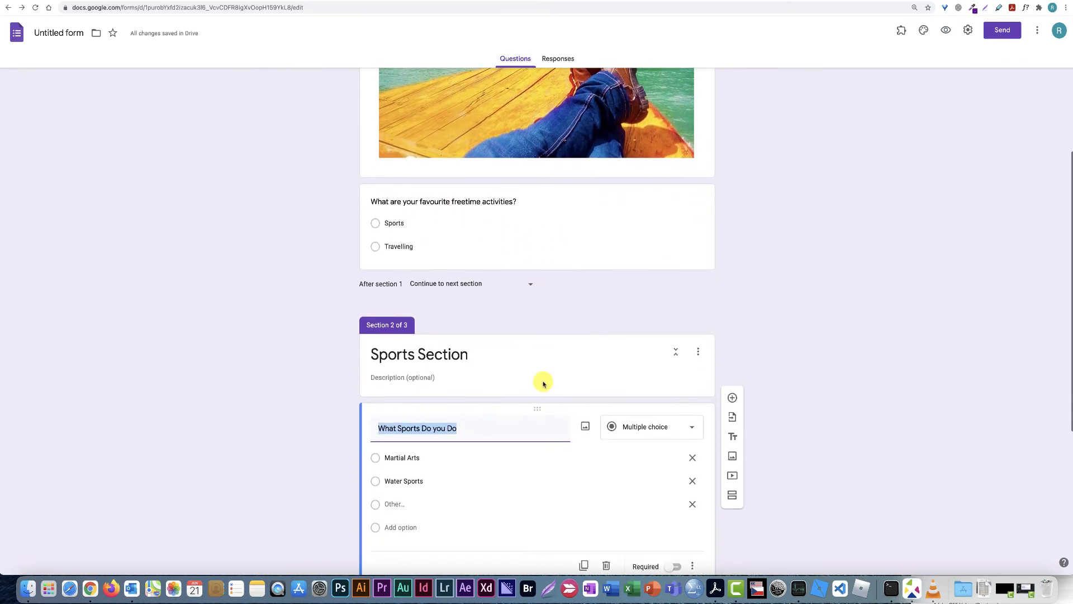
{"action": "scroll", "coordinate": [477, 352], "scroll_direction": "down", "scroll_amount": 4}
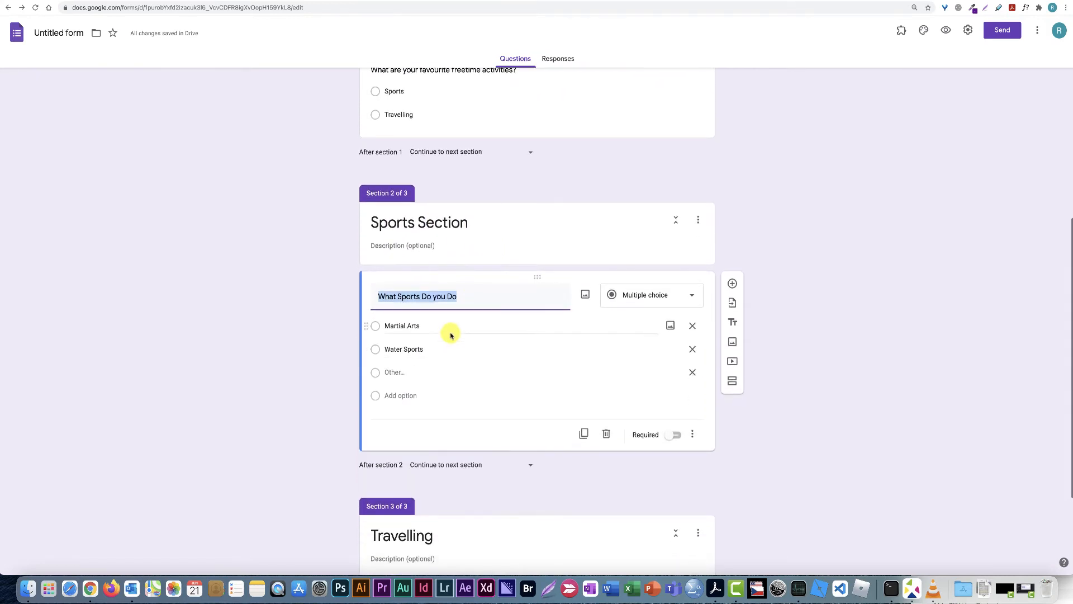
{"action": "scroll", "coordinate": [451, 335], "scroll_direction": "up", "scroll_amount": 4}
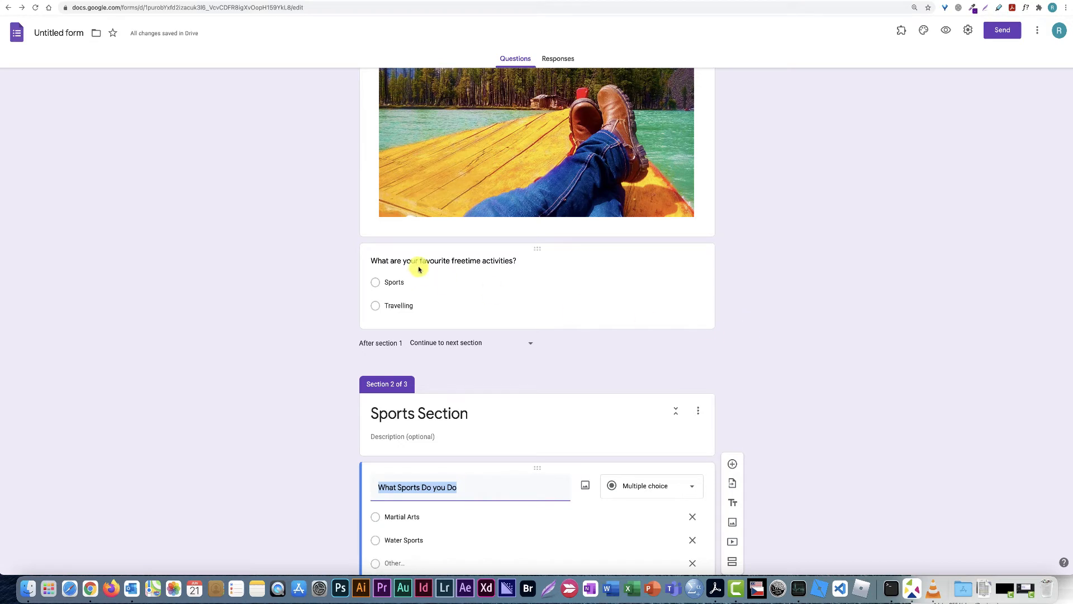
{"action": "scroll", "coordinate": [544, 303], "scroll_direction": "down", "scroll_amount": 3}
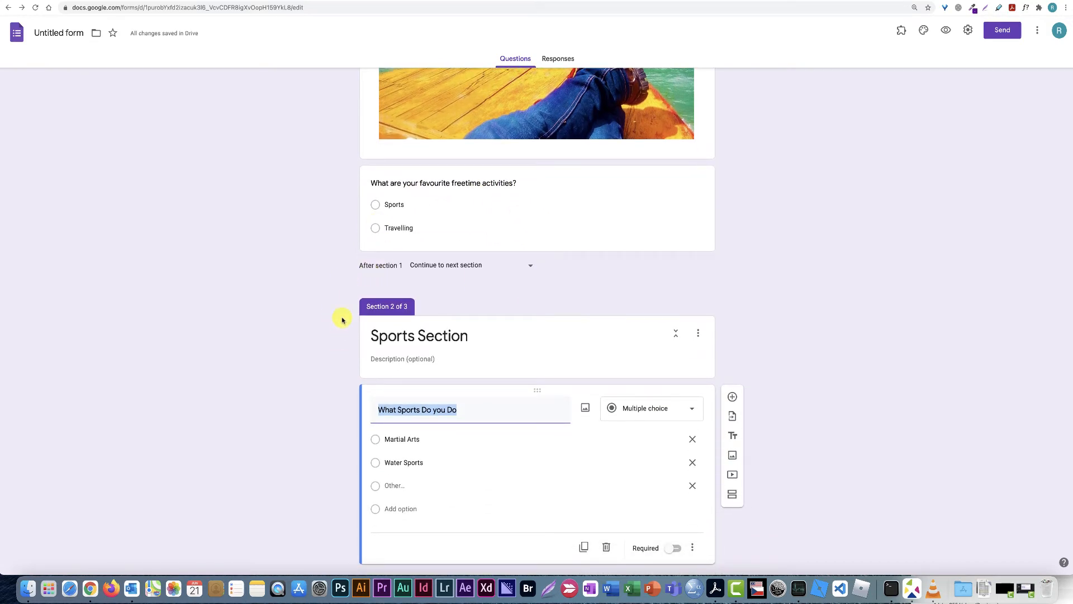
{"action": "scroll", "coordinate": [279, 288], "scroll_direction": "down", "scroll_amount": 1}
{"action": "scroll", "coordinate": [279, 289], "scroll_direction": "up", "scroll_amount": 2}
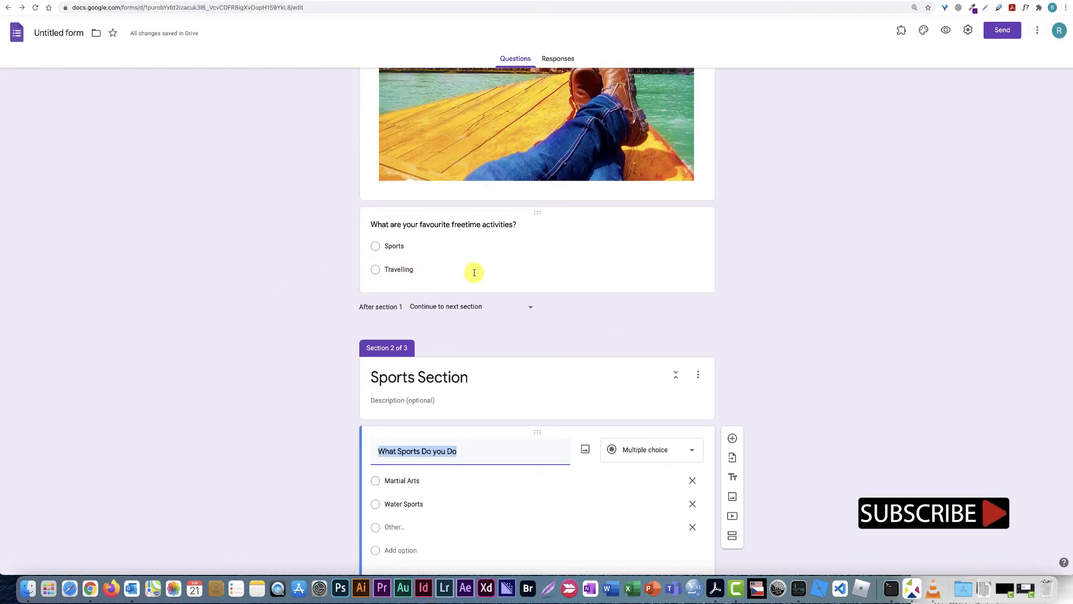
{"action": "scroll", "coordinate": [448, 271], "scroll_direction": "down", "scroll_amount": 2}
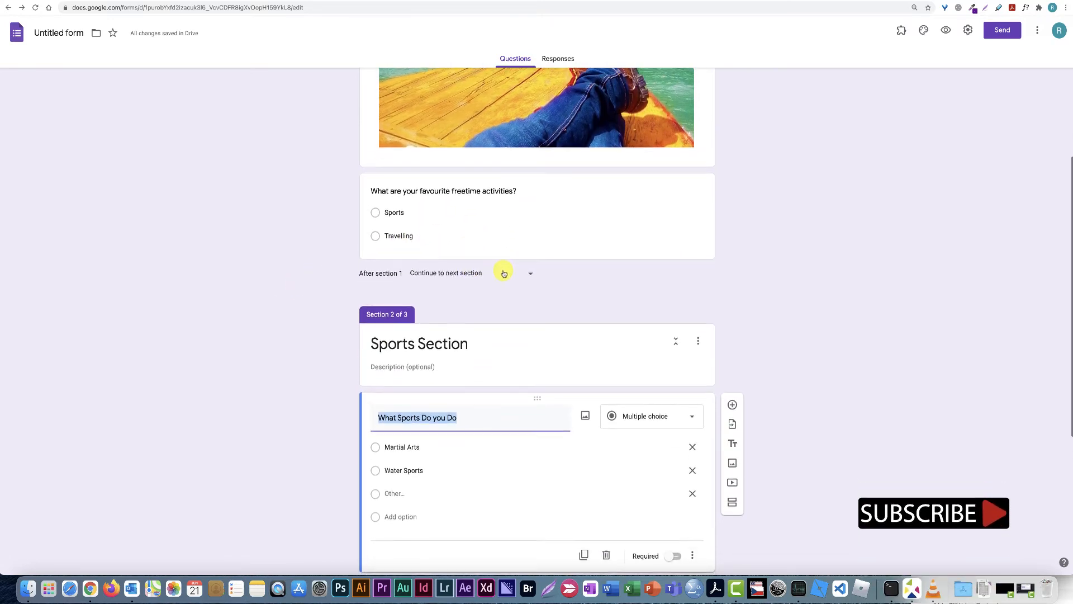
{"action": "scroll", "coordinate": [506, 268], "scroll_direction": "down", "scroll_amount": 8}
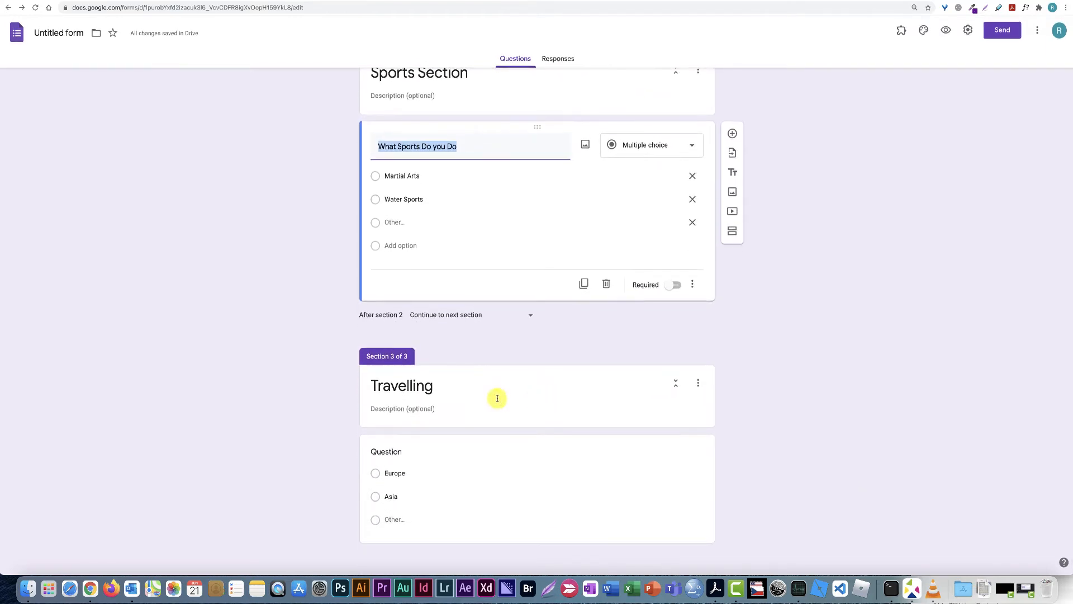
{"action": "scroll", "coordinate": [608, 404], "scroll_direction": "up", "scroll_amount": 8}
{"action": "scroll", "coordinate": [608, 404], "scroll_direction": "up", "scroll_amount": 3}
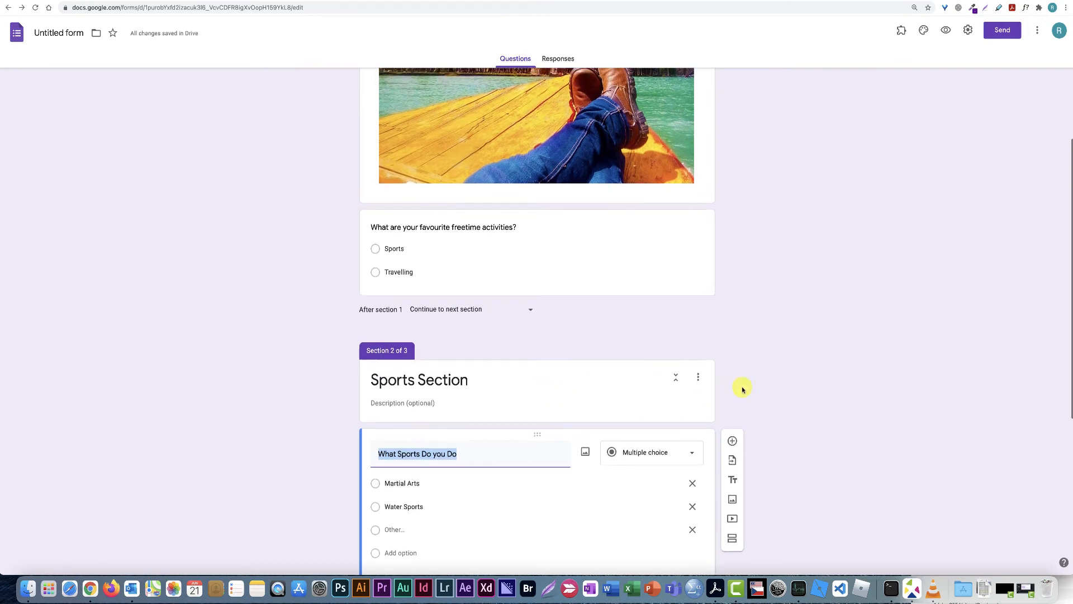
Enable 'Go to section based on answer': Sports to section 2, Travelling to section 3
{"action": "left_click", "coordinate": [571, 272]}
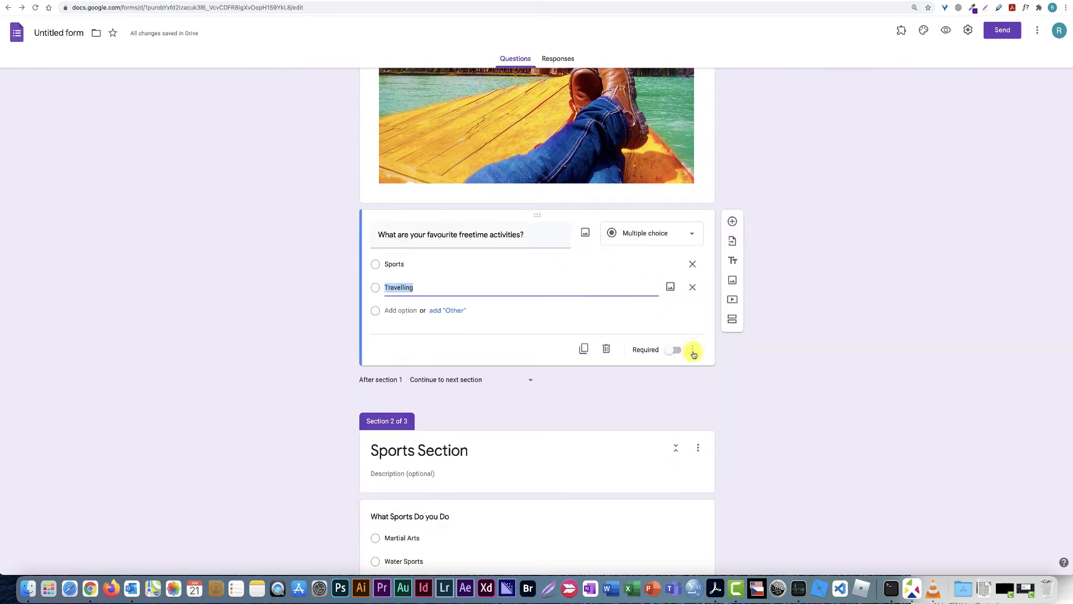
{"action": "left_click", "coordinate": [694, 350]}
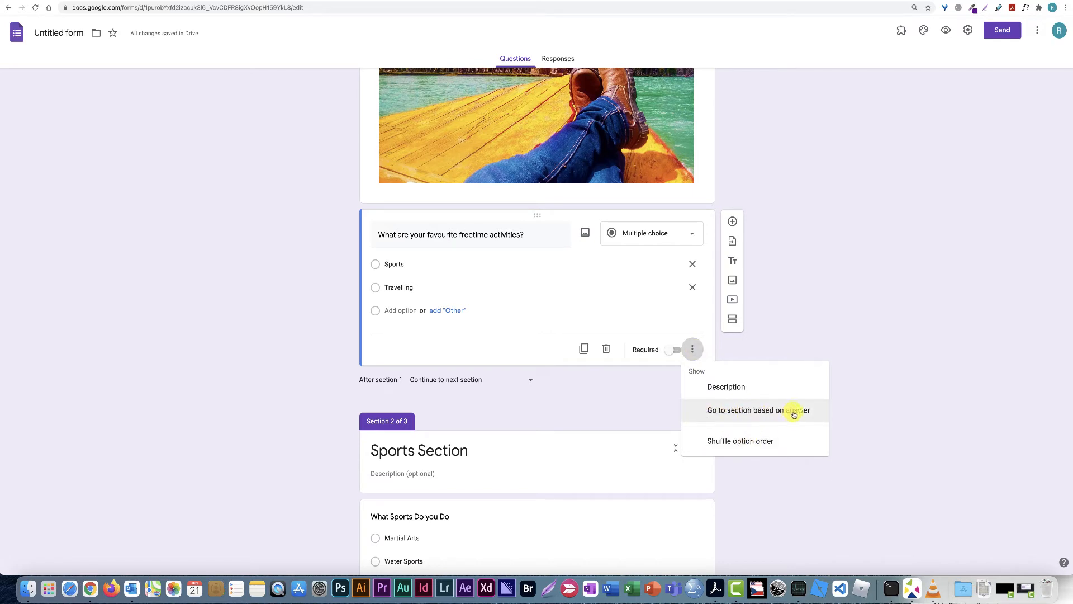
{"action": "left_click", "coordinate": [705, 415]}
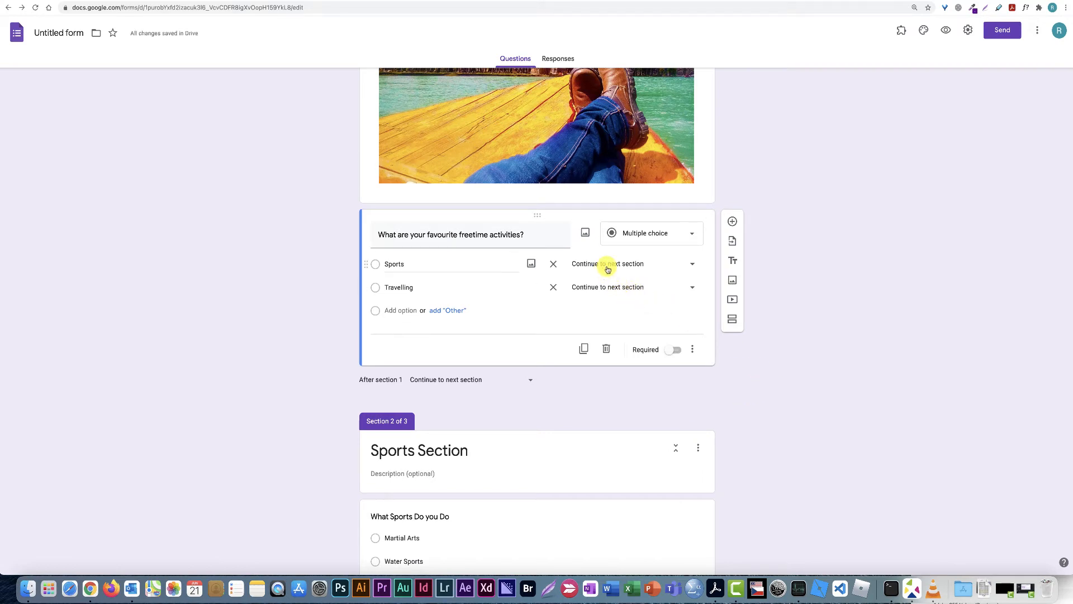
{"action": "left_click", "coordinate": [691, 267]}
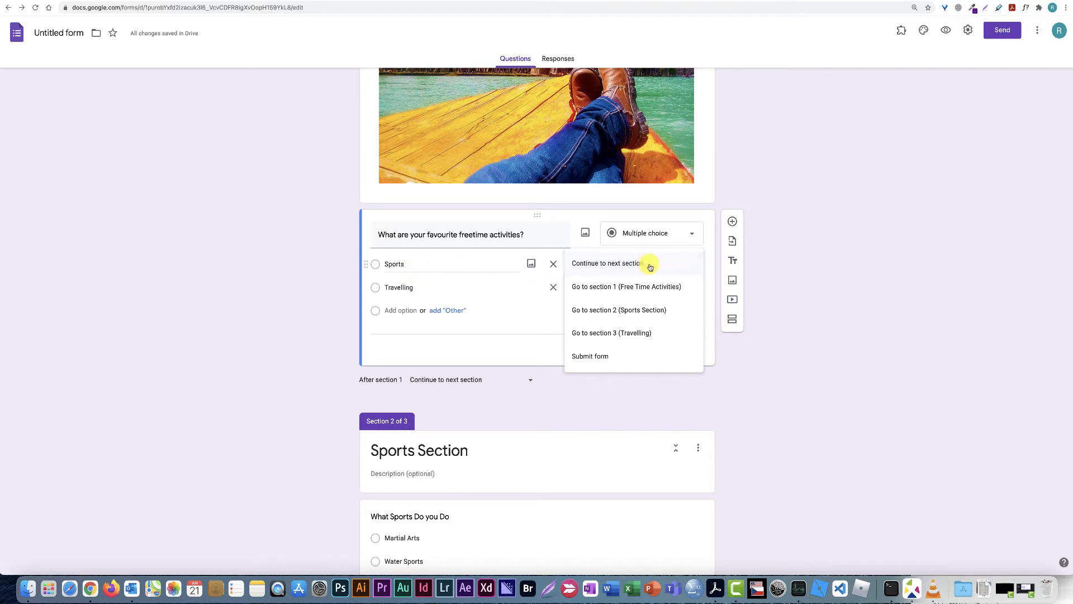
{"action": "left_click", "coordinate": [617, 312]}
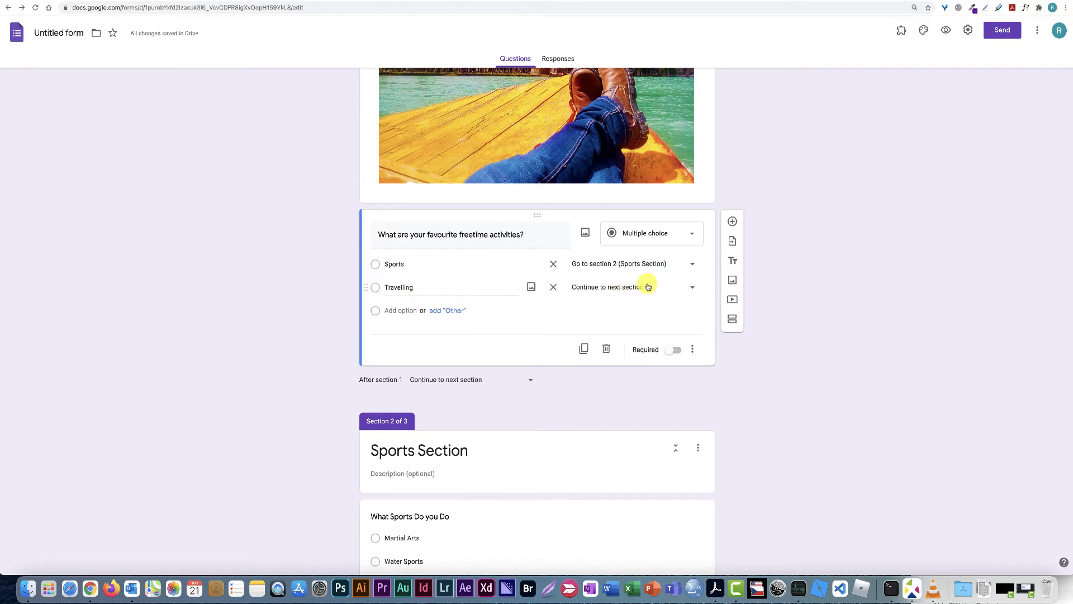
{"action": "left_click", "coordinate": [694, 288]}
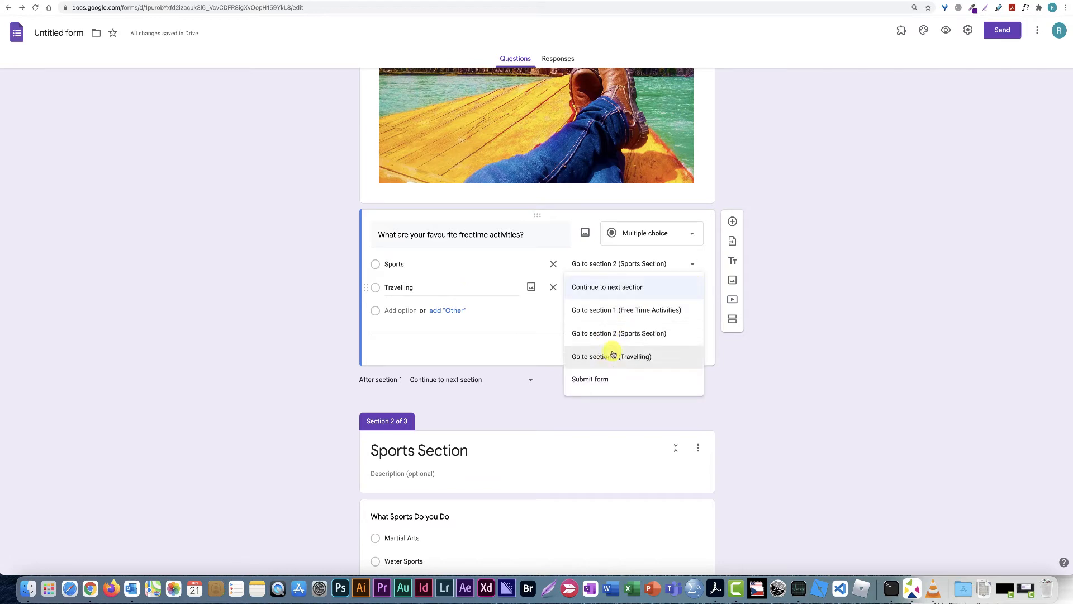
{"action": "left_click", "coordinate": [657, 358]}
{"action": "scroll", "coordinate": [823, 384], "scroll_direction": "down", "scroll_amount": 2}
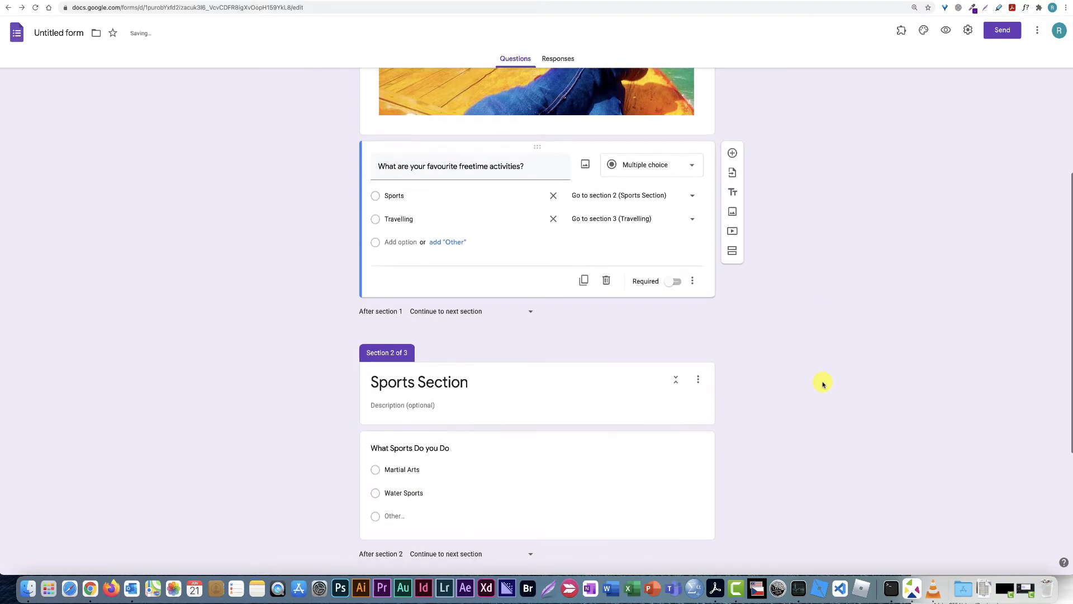
{"action": "scroll", "coordinate": [823, 384], "scroll_direction": "up", "scroll_amount": 4}
{"action": "scroll", "coordinate": [823, 384], "scroll_direction": "up", "scroll_amount": 2}
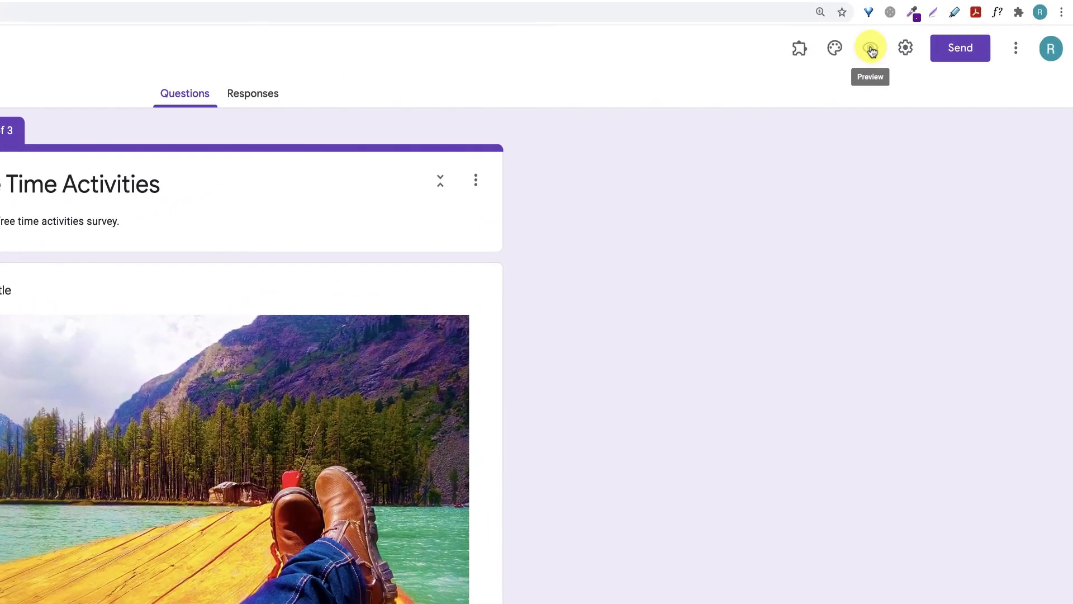
Preview the form and confirm Sports leads to the Sports Section and Travelling to the Travelling section
{"action": "left_click", "coordinate": [871, 48]}
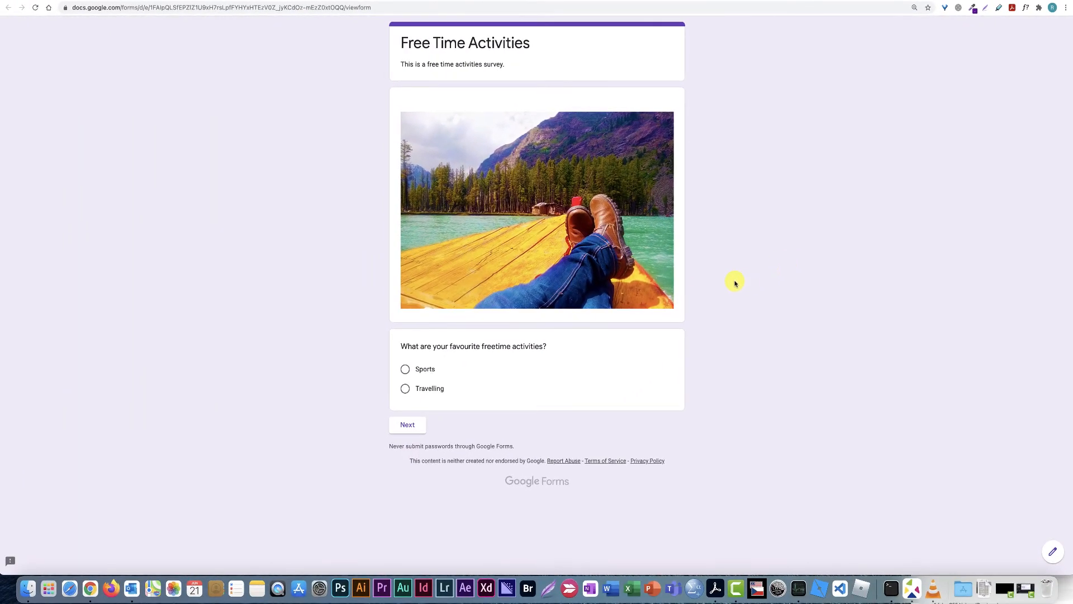
{"action": "left_click", "coordinate": [406, 370]}
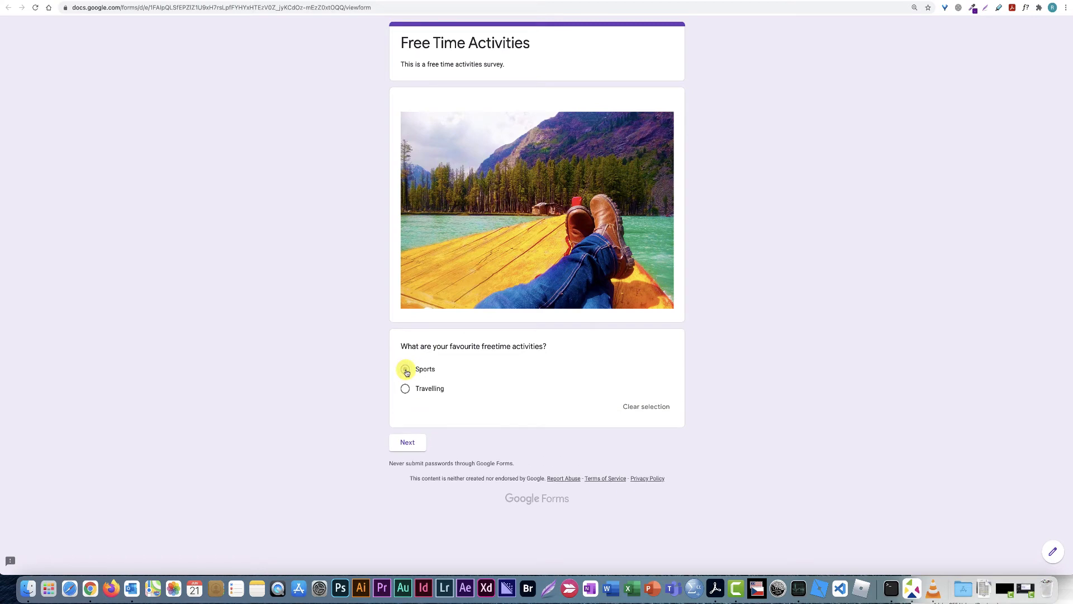
{"action": "left_click", "coordinate": [408, 444]}
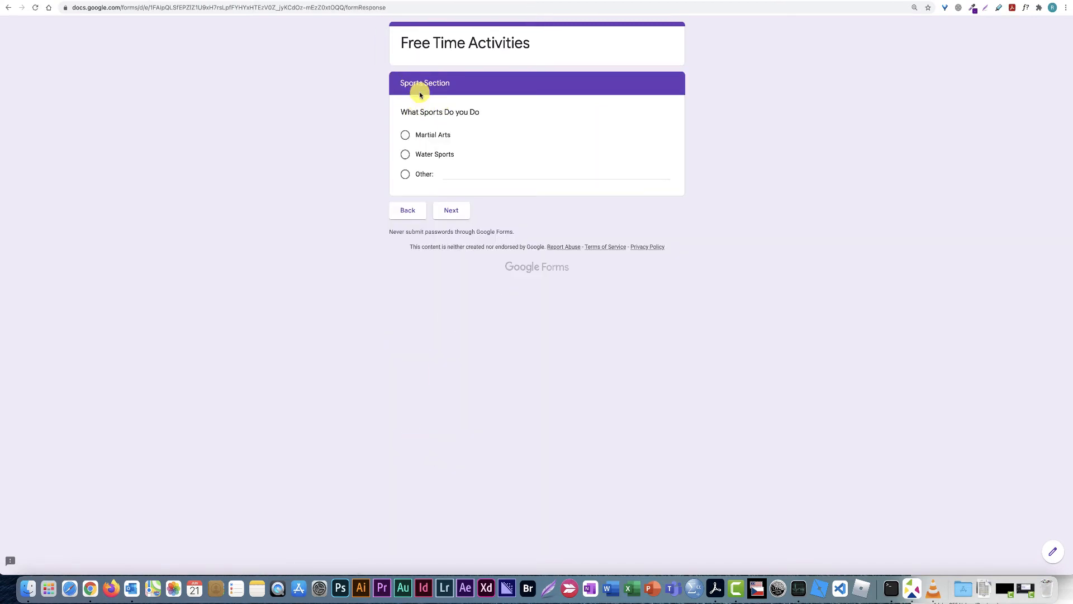
{"action": "left_click", "coordinate": [409, 210]}
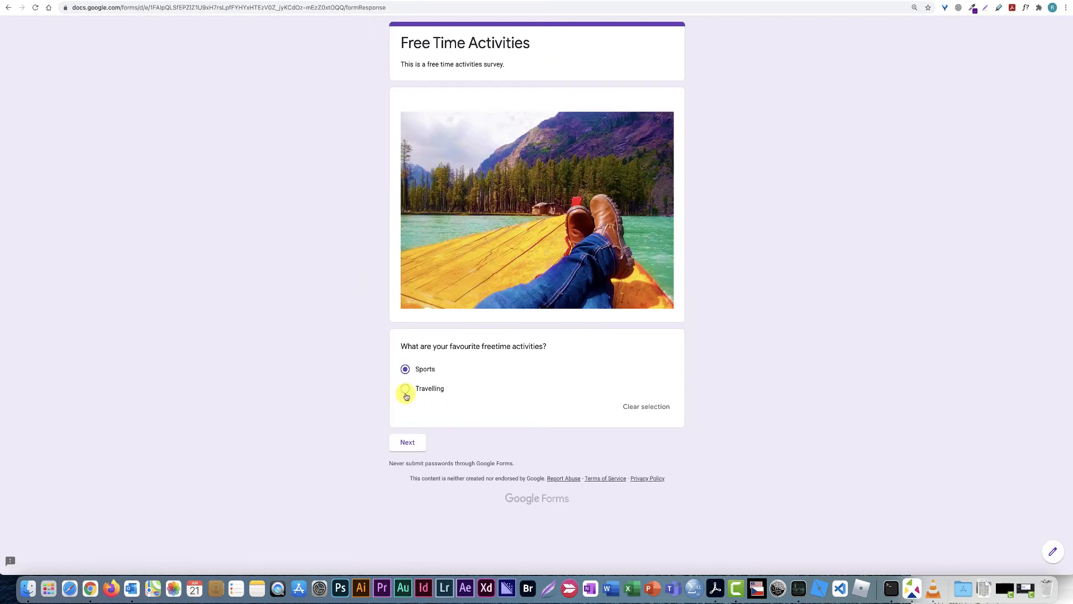
{"action": "left_click", "coordinate": [403, 442]}
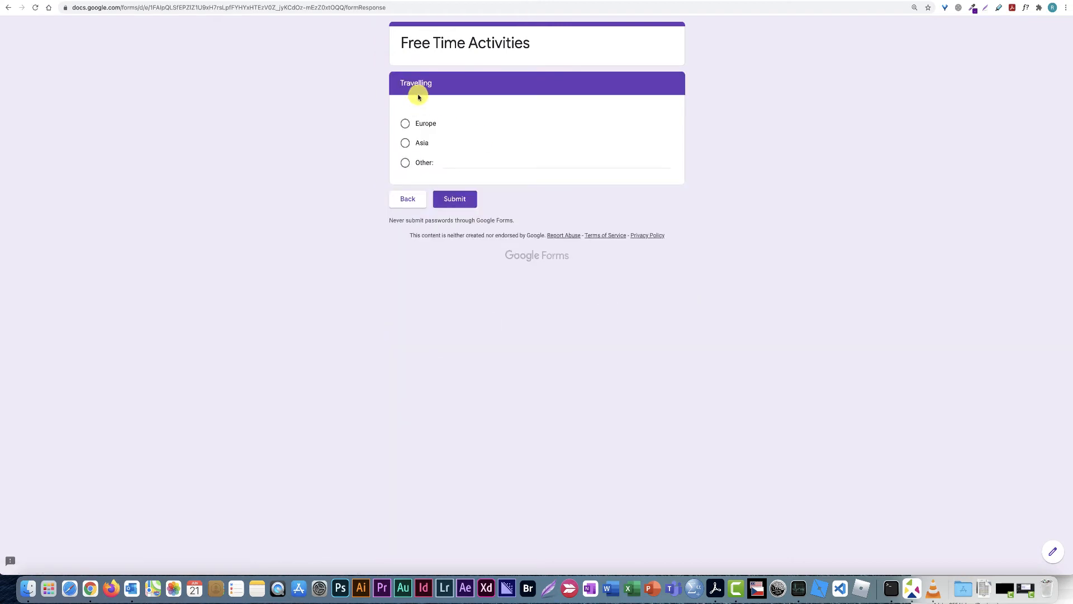
{"action": "left_click", "coordinate": [414, 203]}
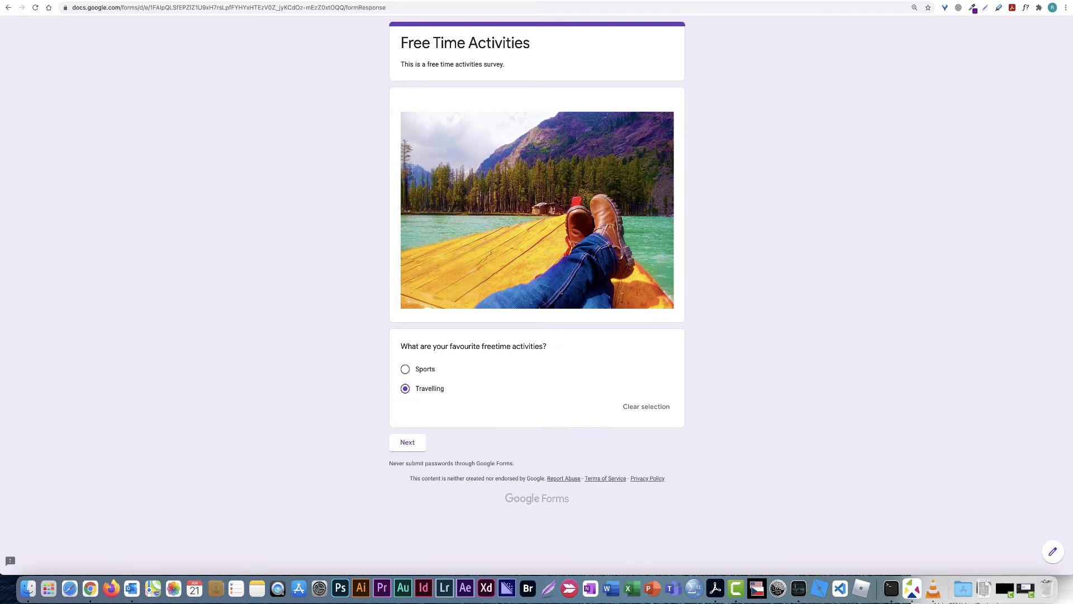
{"action": "left_click", "coordinate": [168, 0]}
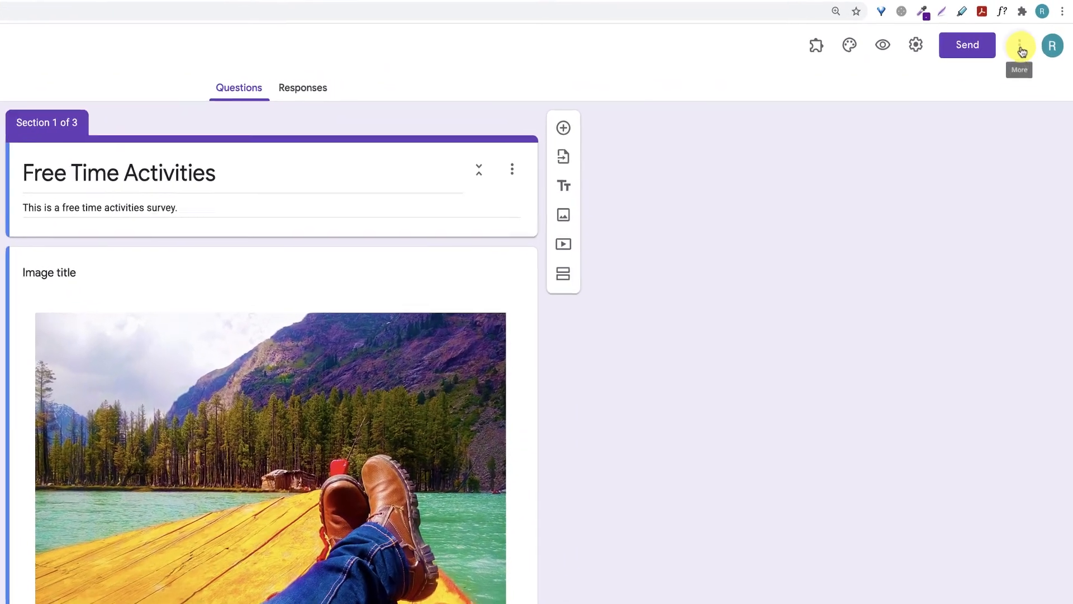
Start a copy of the form from the More menu, then cancel it
{"action": "left_click", "coordinate": [1021, 50]}
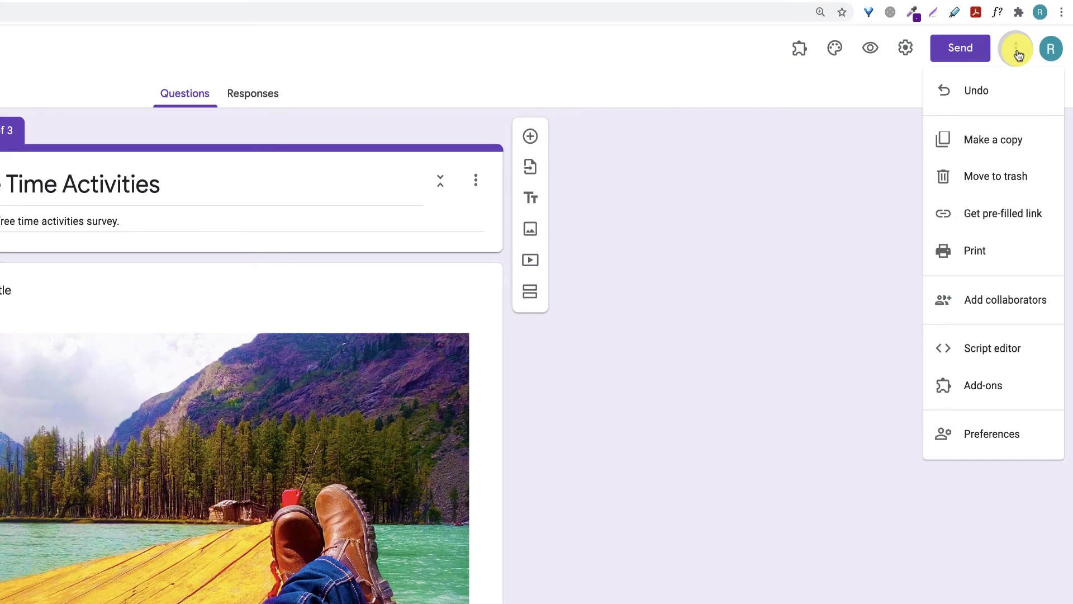
{"action": "left_click", "coordinate": [1006, 141]}
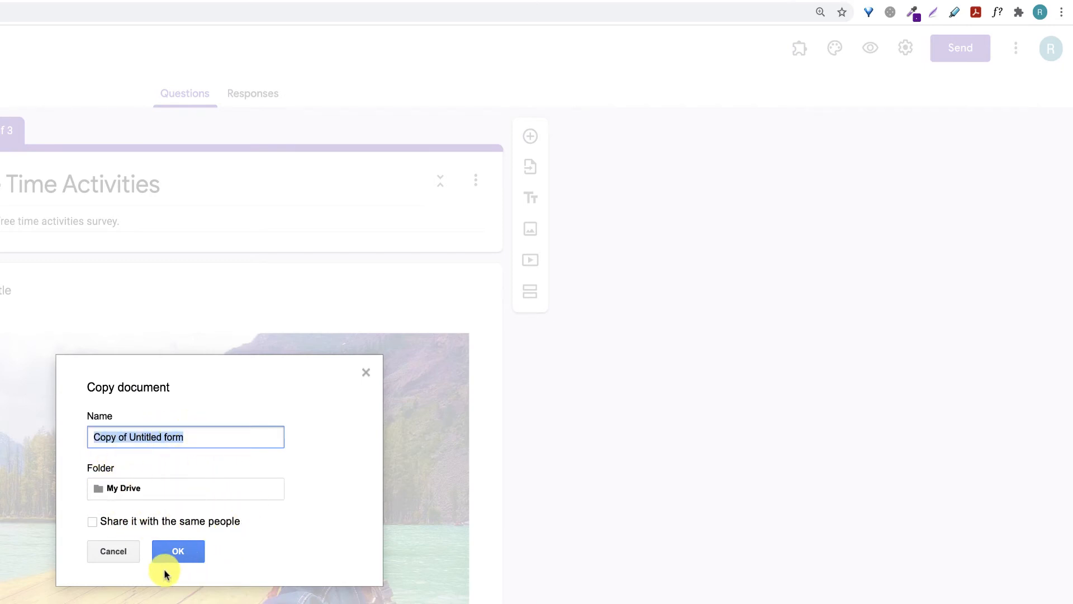
{"action": "left_click", "coordinate": [114, 551]}
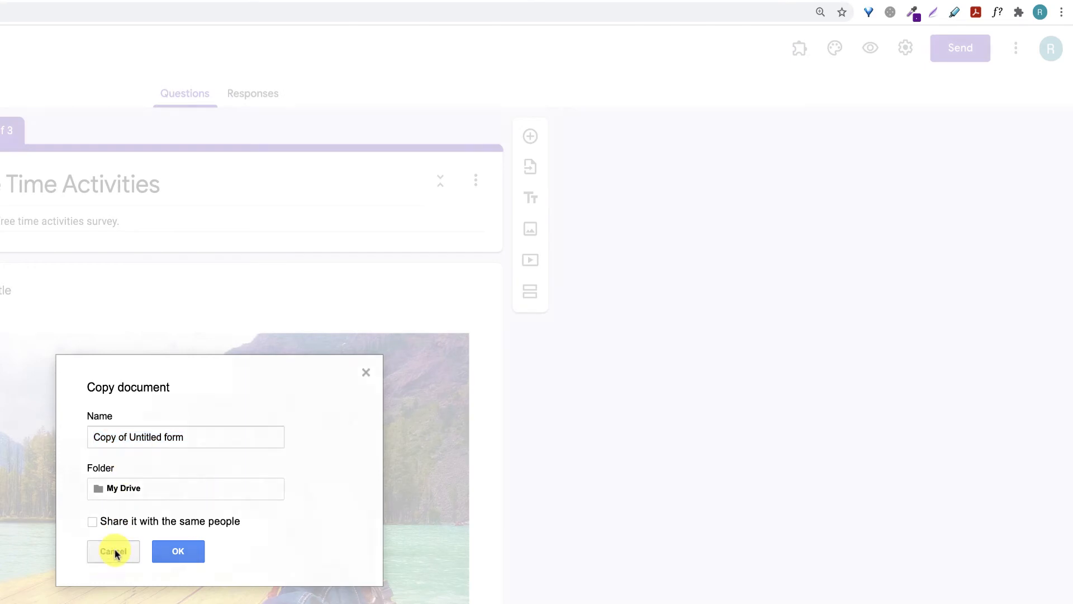
Open the default Preferences for new forms and close them without saving
{"action": "left_click", "coordinate": [1016, 50]}
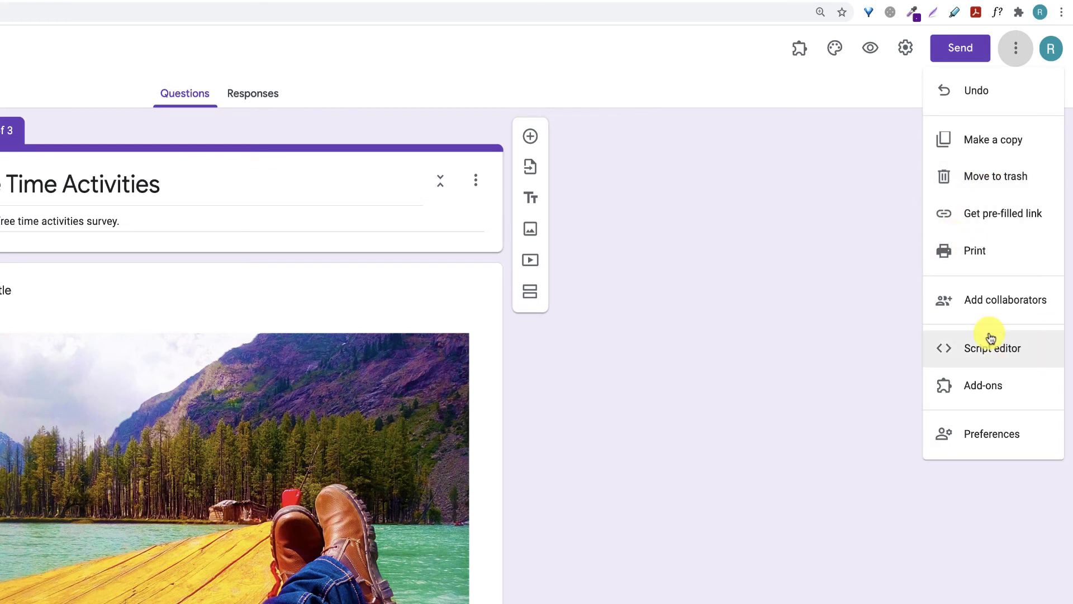
{"action": "left_click", "coordinate": [980, 435]}
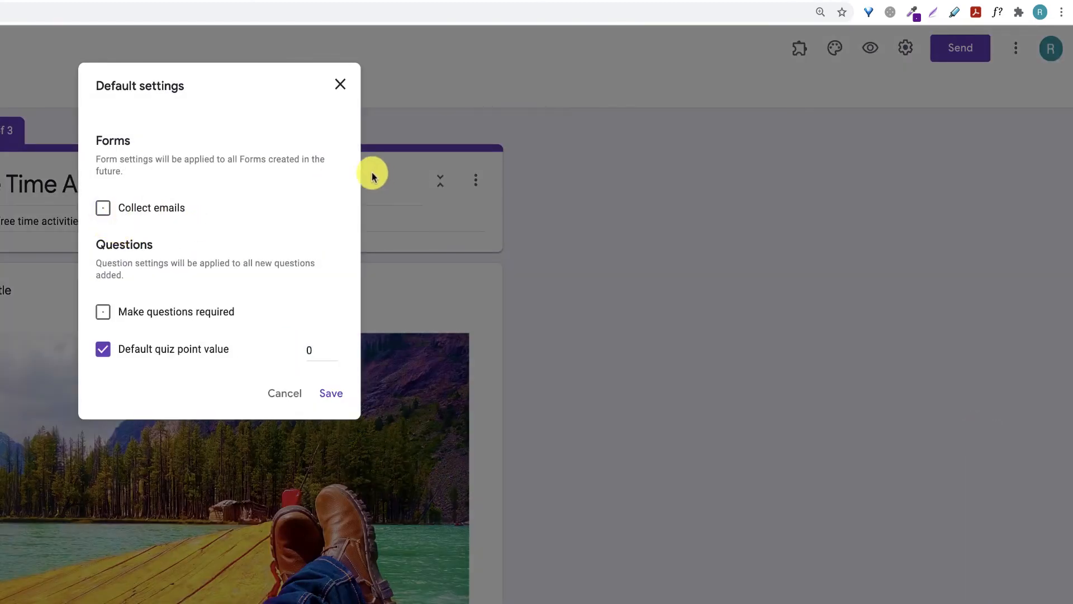
{"action": "left_click", "coordinate": [340, 87]}
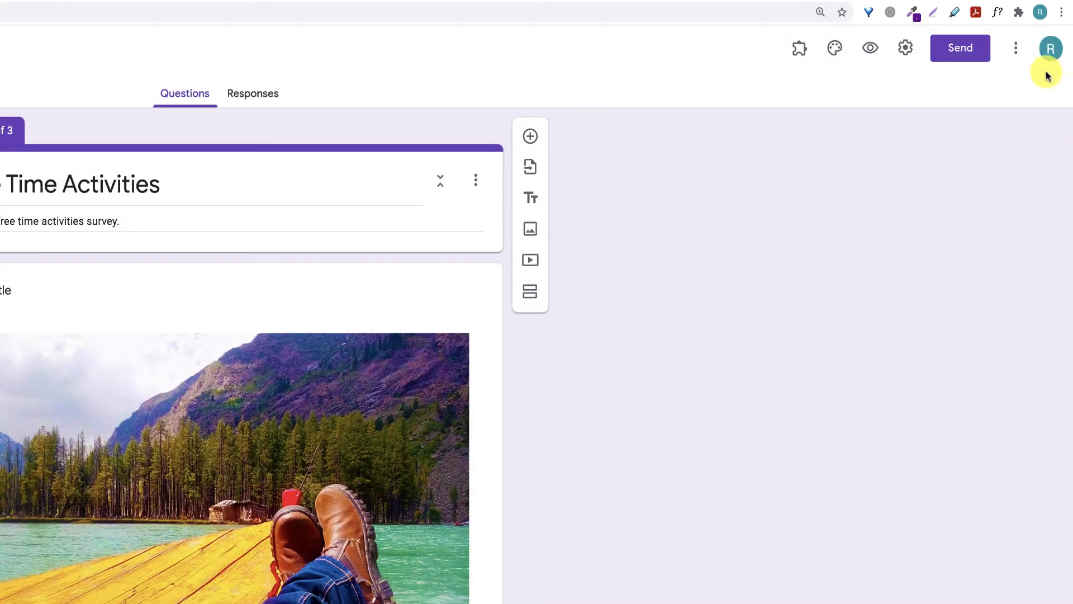
{"action": "left_click", "coordinate": [1015, 50]}
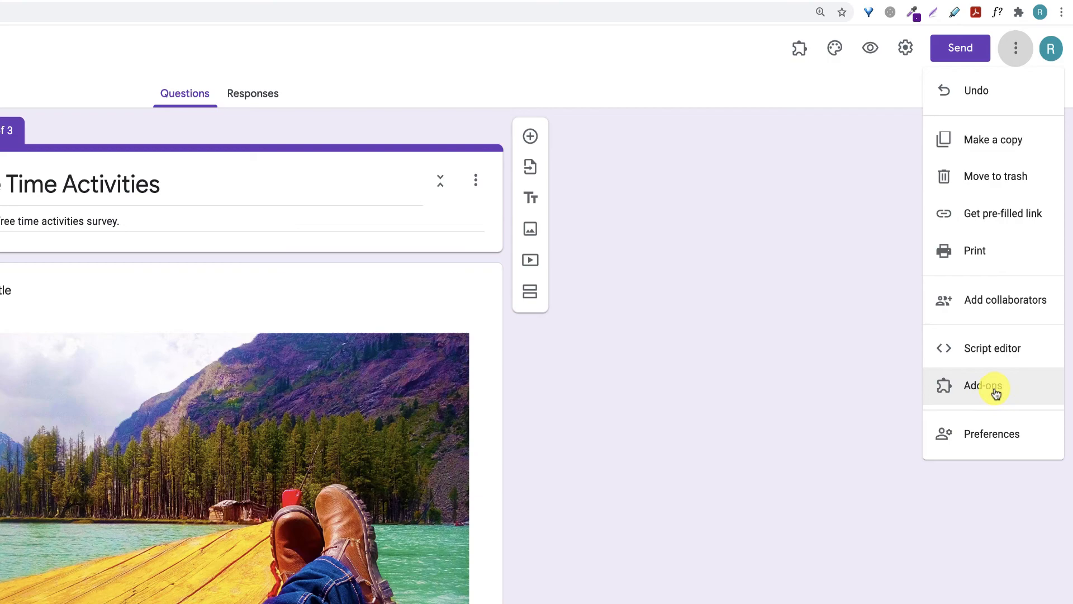
Open the Forms add-ons Marketplace and search for 'other' to find the Other Etc add-on
{"action": "scroll", "coordinate": [699, 580], "scroll_direction": "down", "scroll_amount": 15}
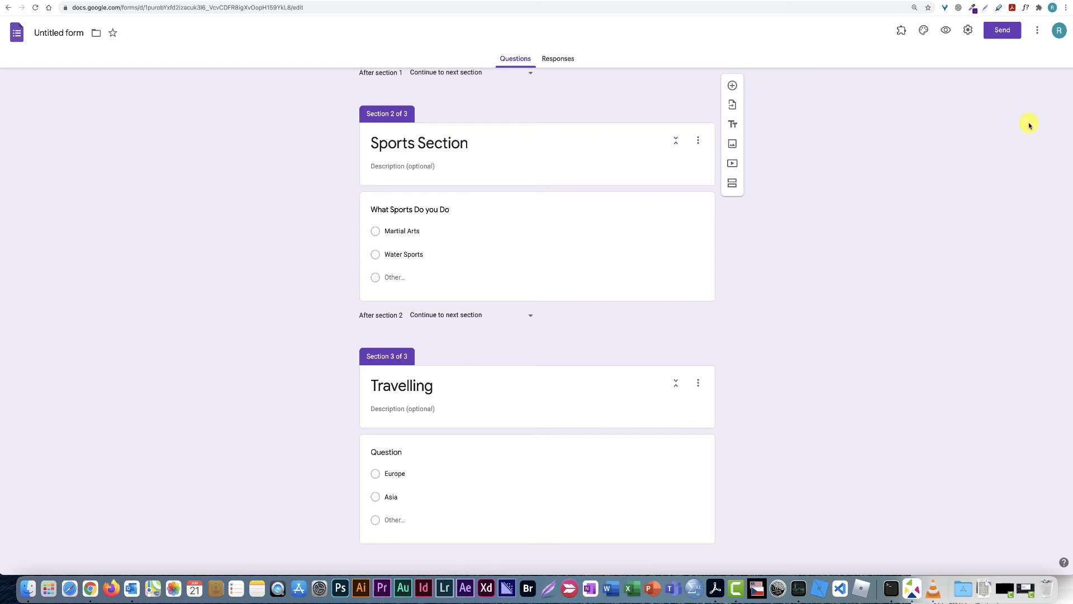
{"action": "left_click", "coordinate": [1038, 33]}
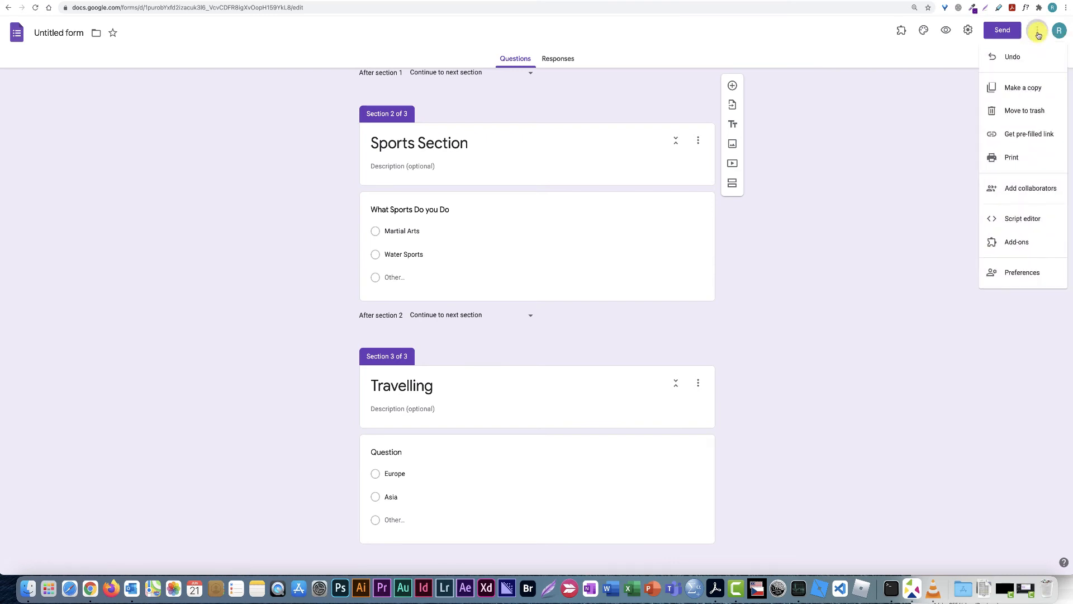
{"action": "left_click", "coordinate": [1018, 243]}
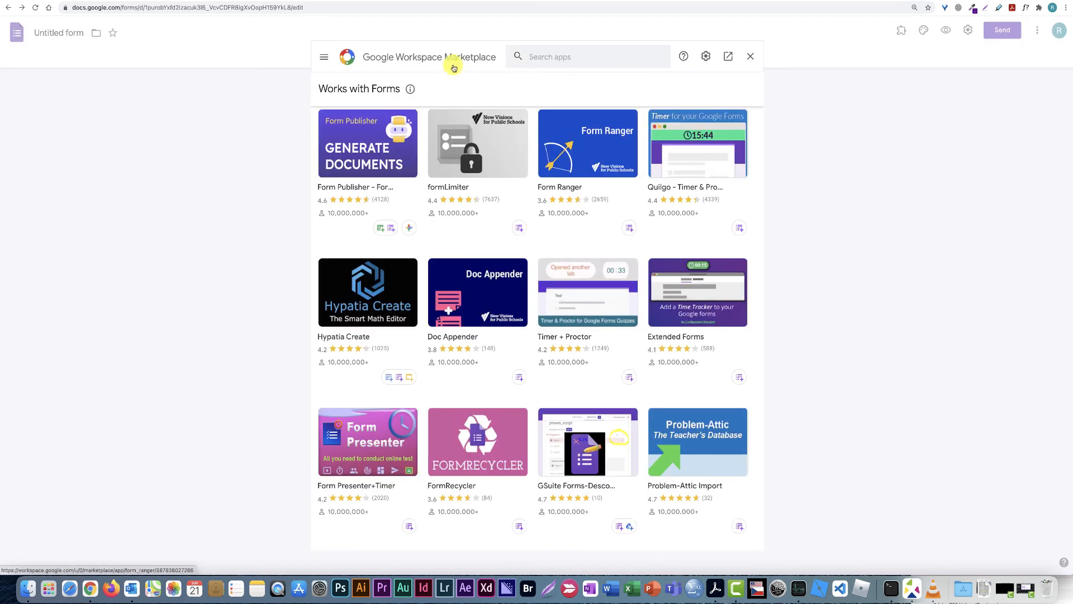
{"action": "left_click", "coordinate": [548, 54]}
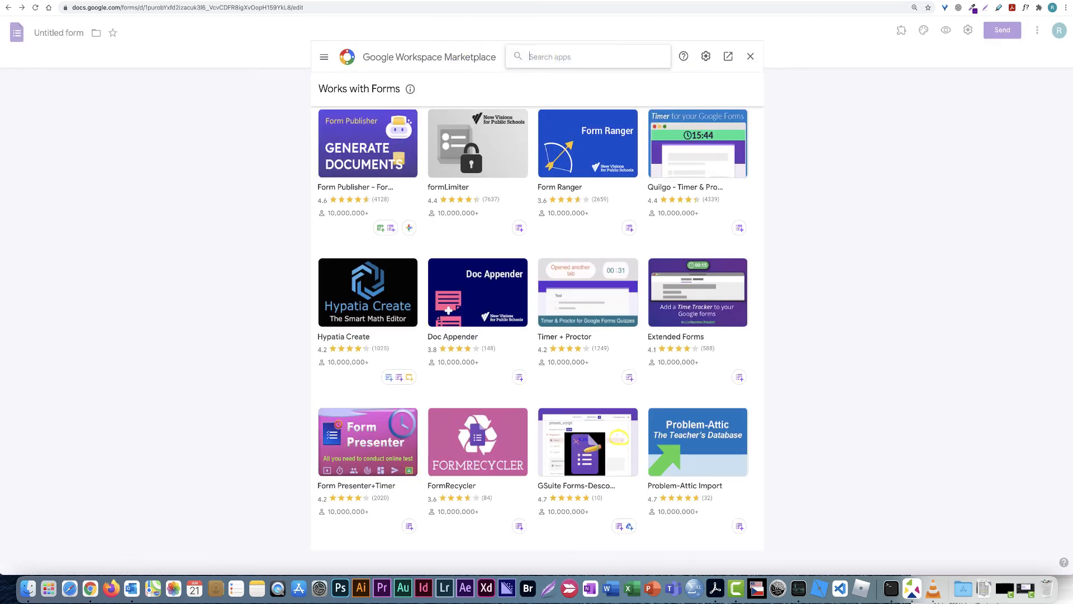
{"action": "type", "text": "other"}
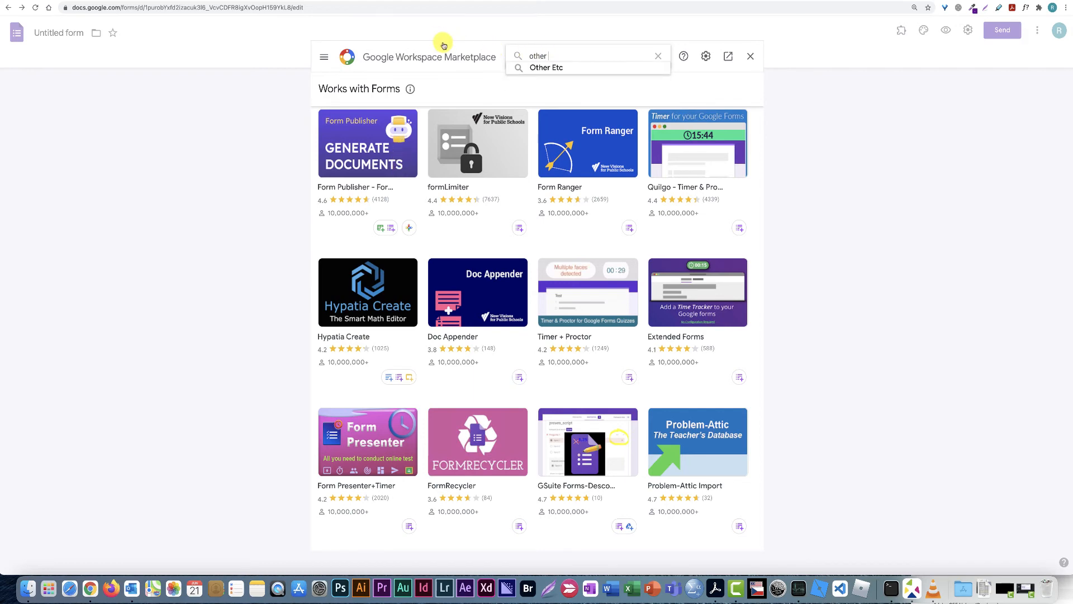
{"action": "left_click", "coordinate": [536, 68]}
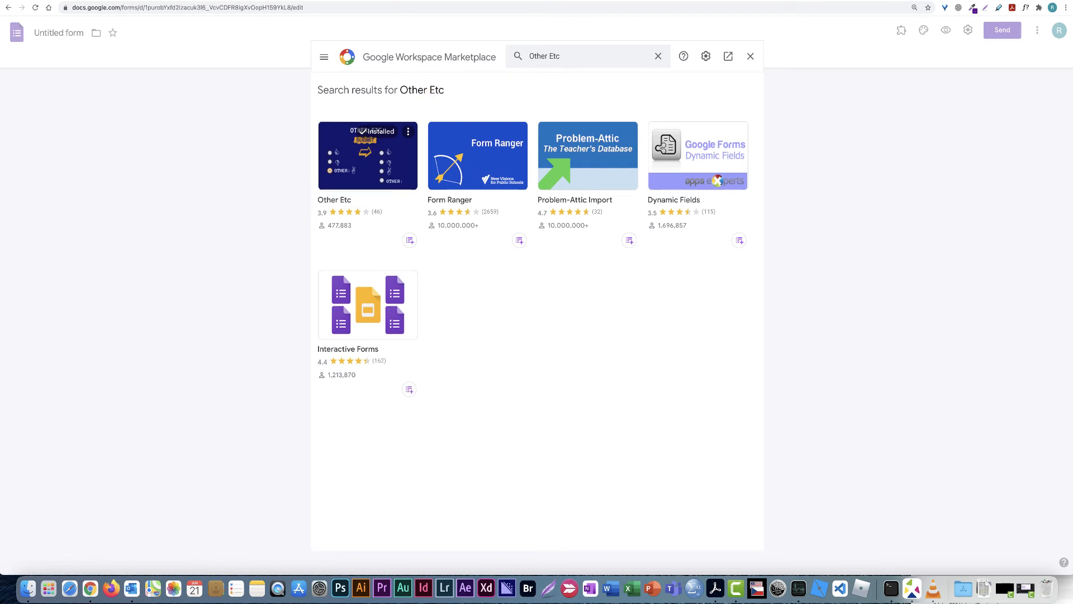
Go back from the Marketplace to the Google Forms Recent forms page
{"action": "left_click", "coordinate": [8, 8]}
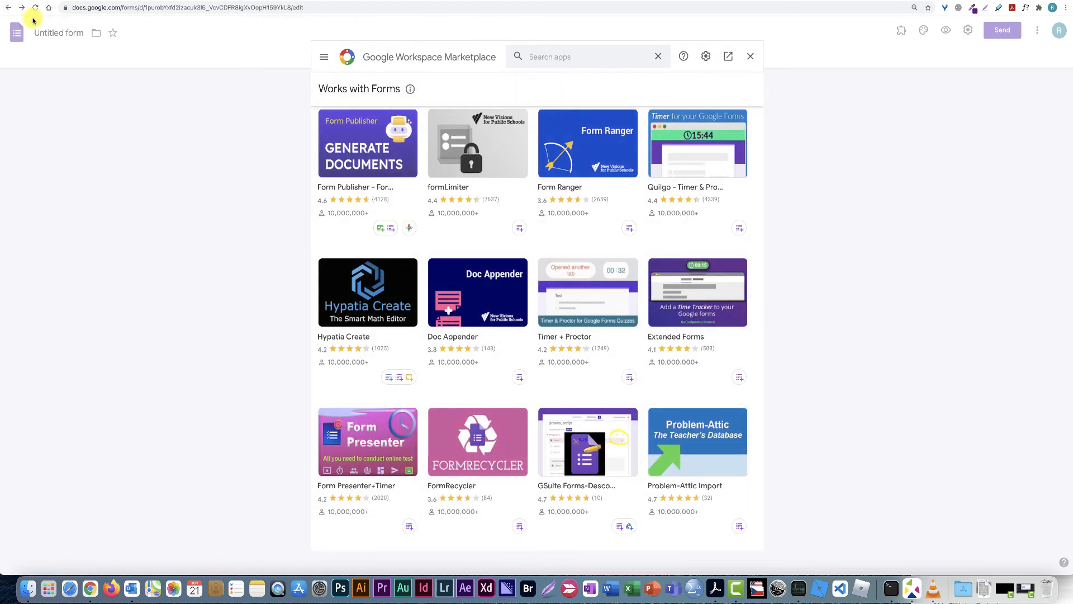
{"action": "left_click", "coordinate": [6, 9]}
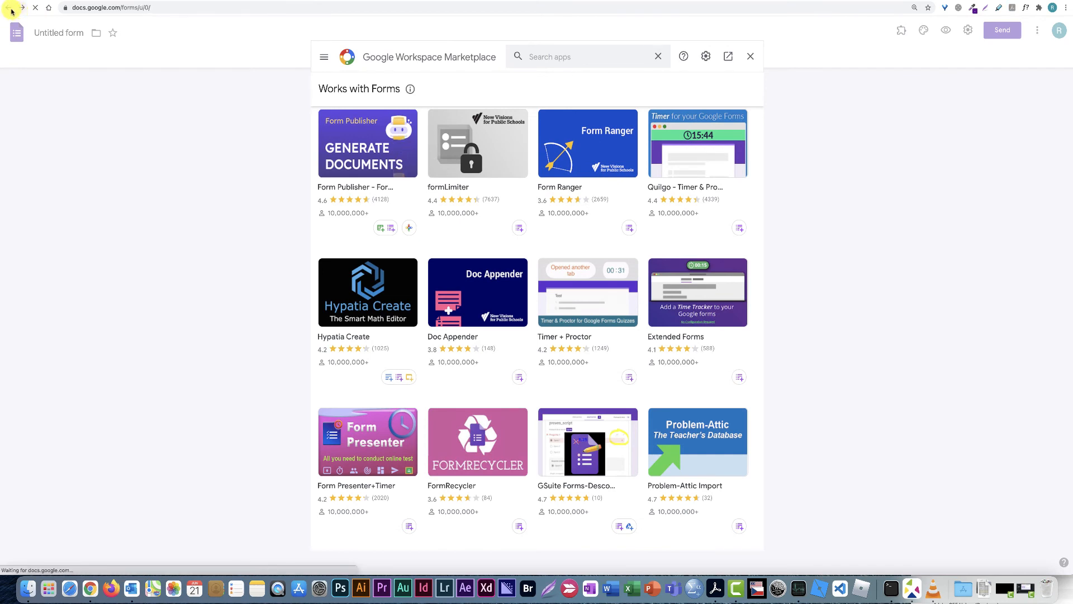
{"action": "left_click", "coordinate": [9, 8]}
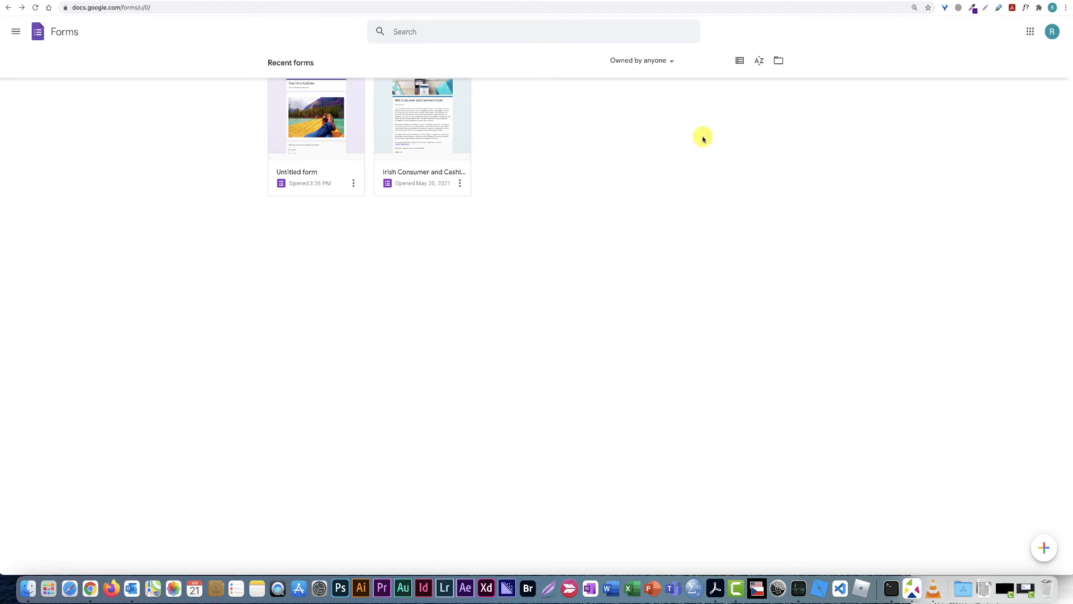
Reopen the Untitled form card and scroll through its three sections in the editor
{"action": "left_click", "coordinate": [307, 119]}
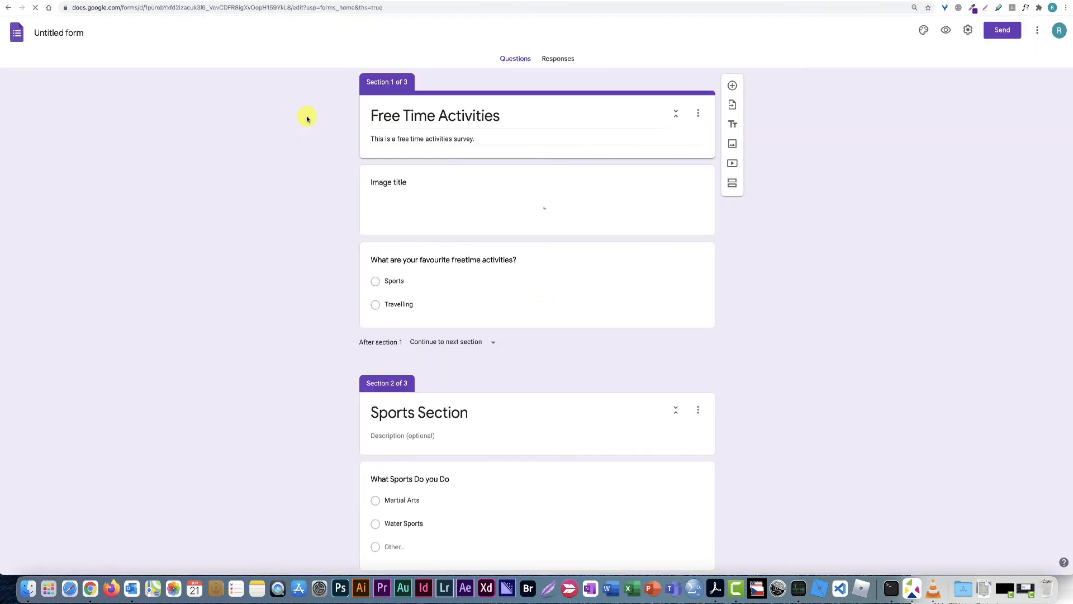
{"action": "scroll", "coordinate": [878, 226], "scroll_direction": "down", "scroll_amount": 4}
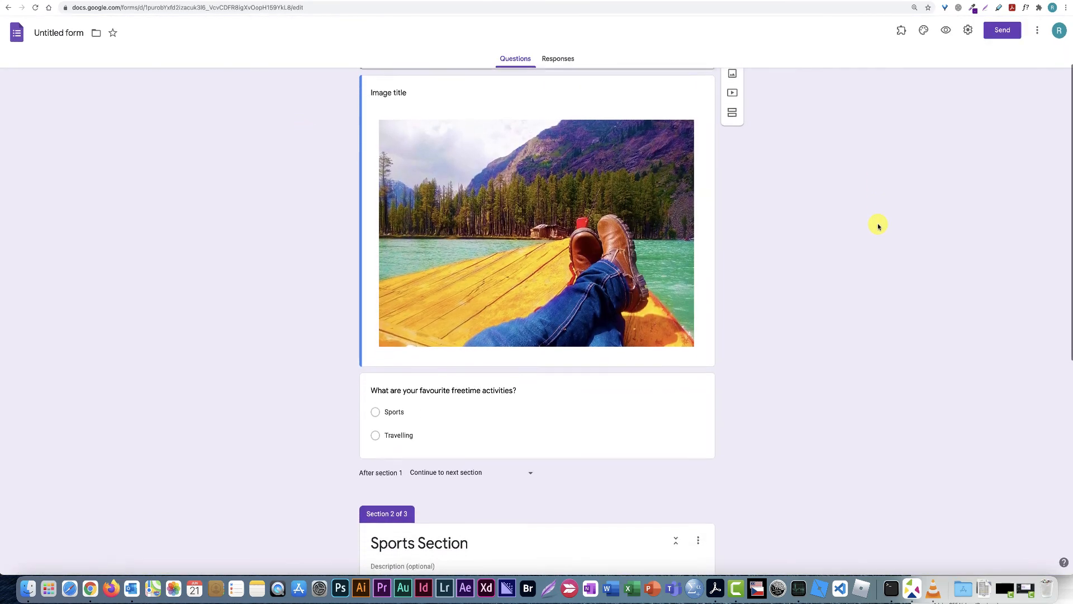
{"action": "scroll", "coordinate": [879, 227], "scroll_direction": "down", "scroll_amount": 5}
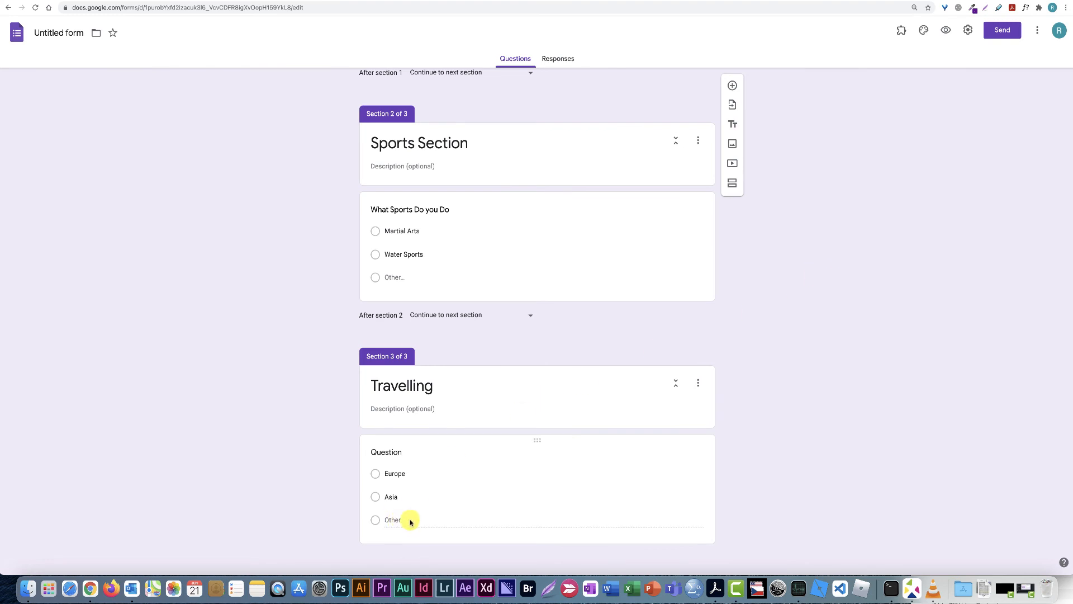
{"action": "left_click", "coordinate": [1038, 35]}
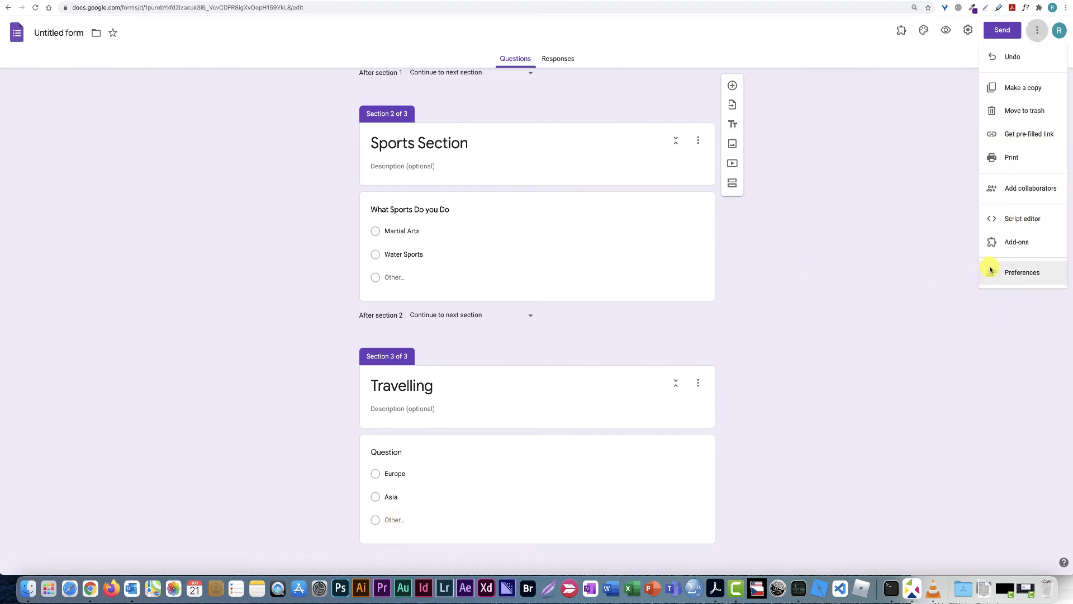
{"action": "left_click", "coordinate": [876, 262]}
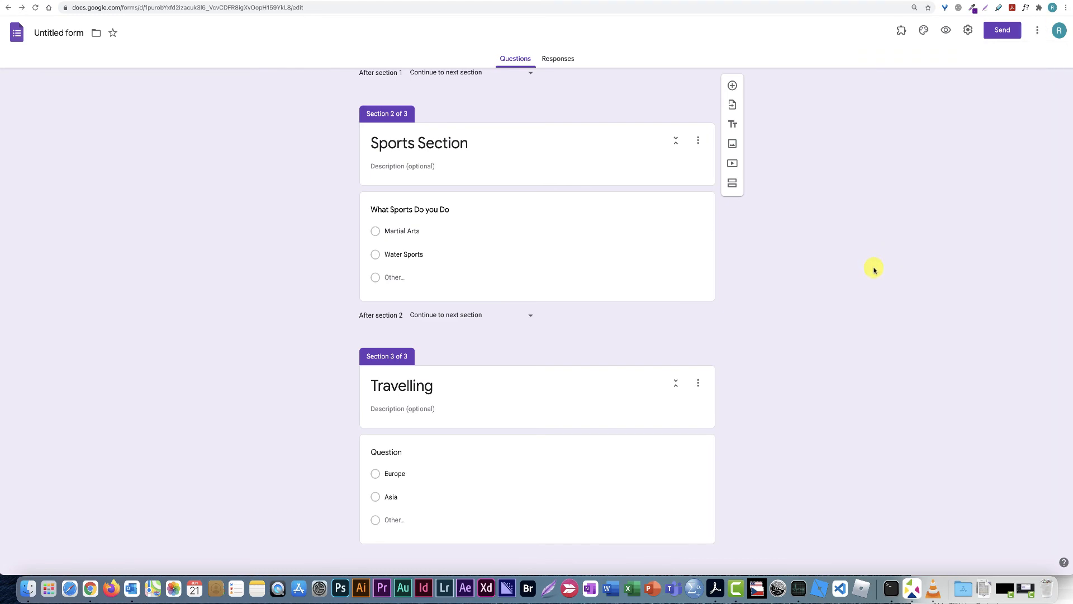
{"action": "scroll", "coordinate": [872, 263], "scroll_direction": "up", "scroll_amount": 10}
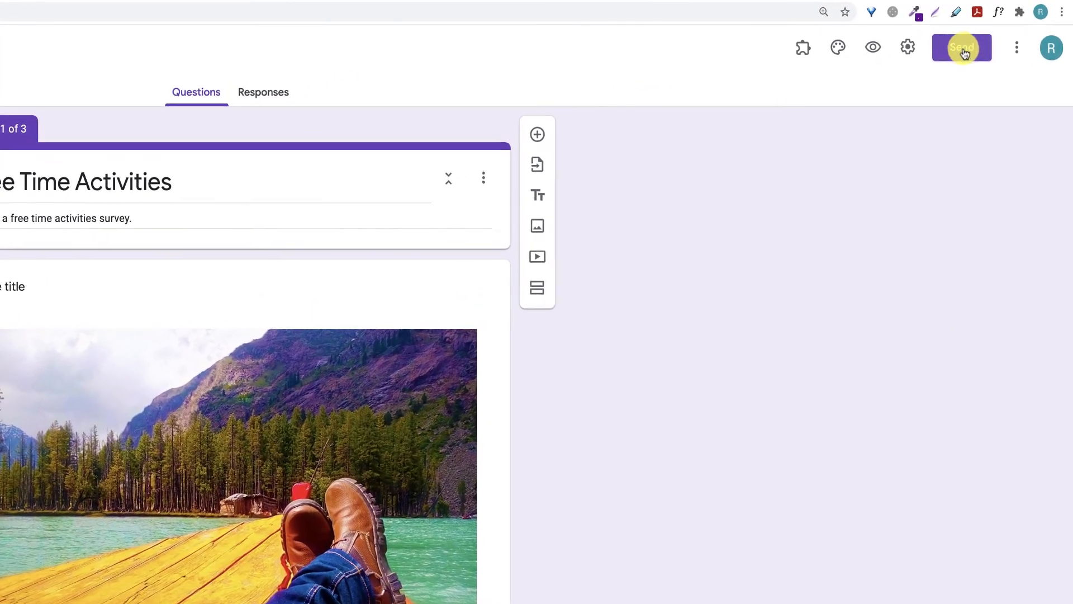
Open Send, clear a partly typed recipient address, and show the form's shareable link
{"action": "left_click", "coordinate": [963, 47]}
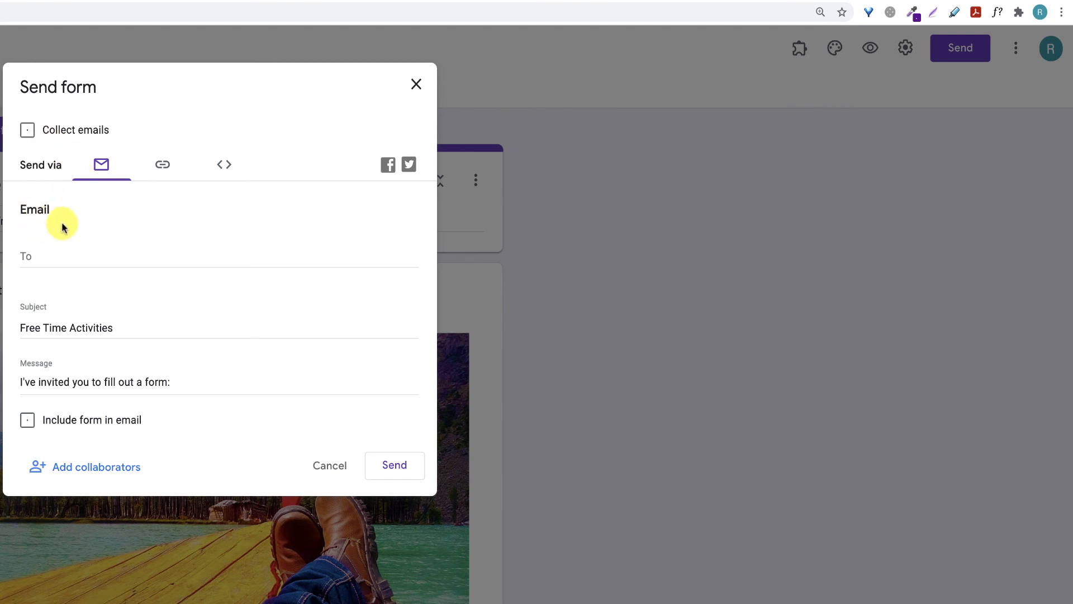
{"action": "left_click", "coordinate": [59, 257]}
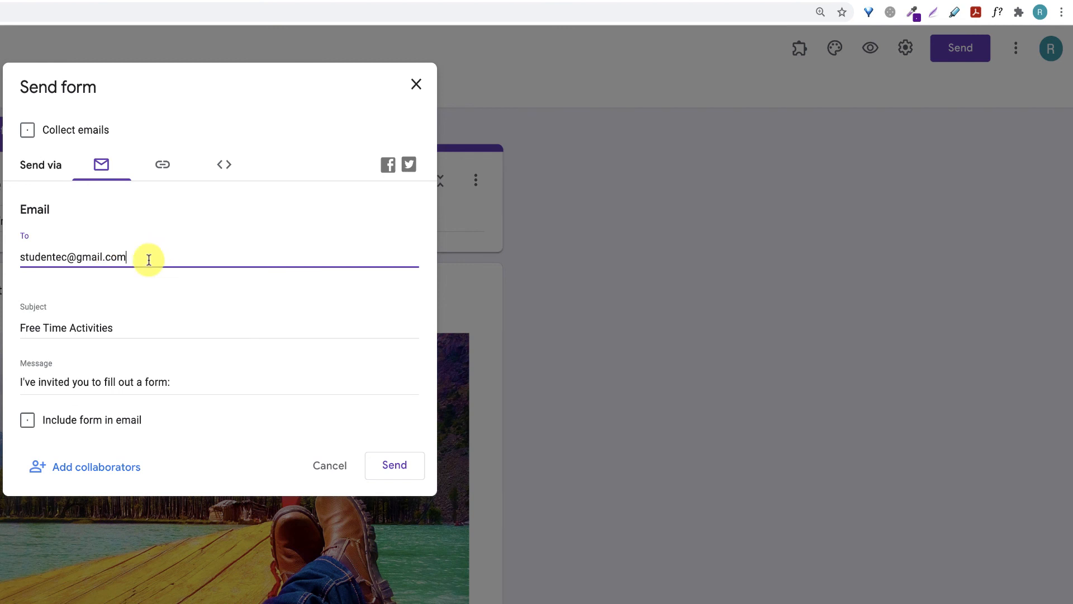
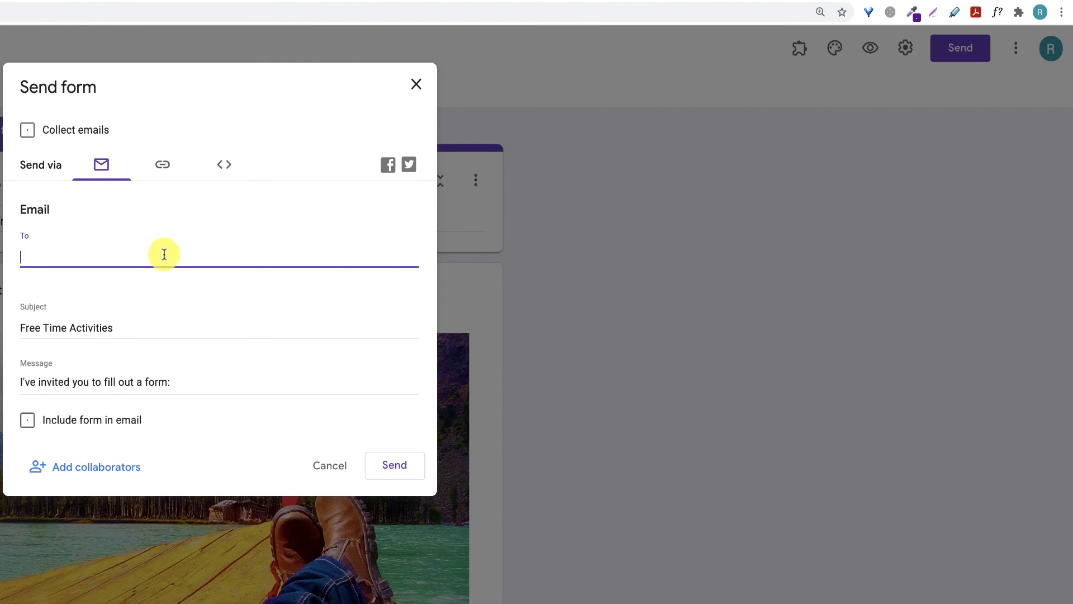
{"action": "left_click", "coordinate": [201, 77]}
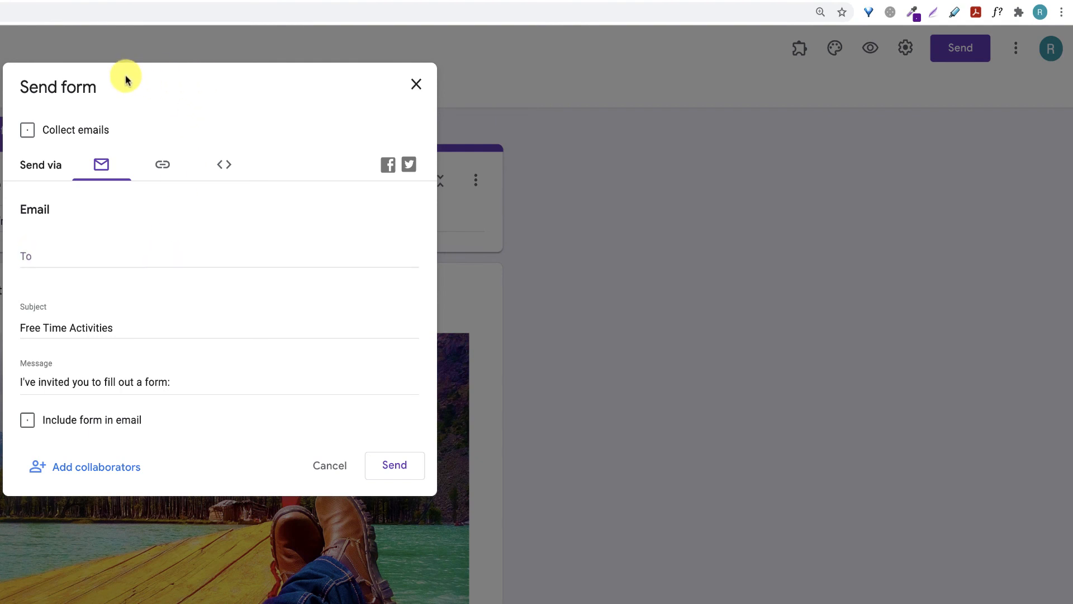
{"action": "left_click", "coordinate": [163, 164]}
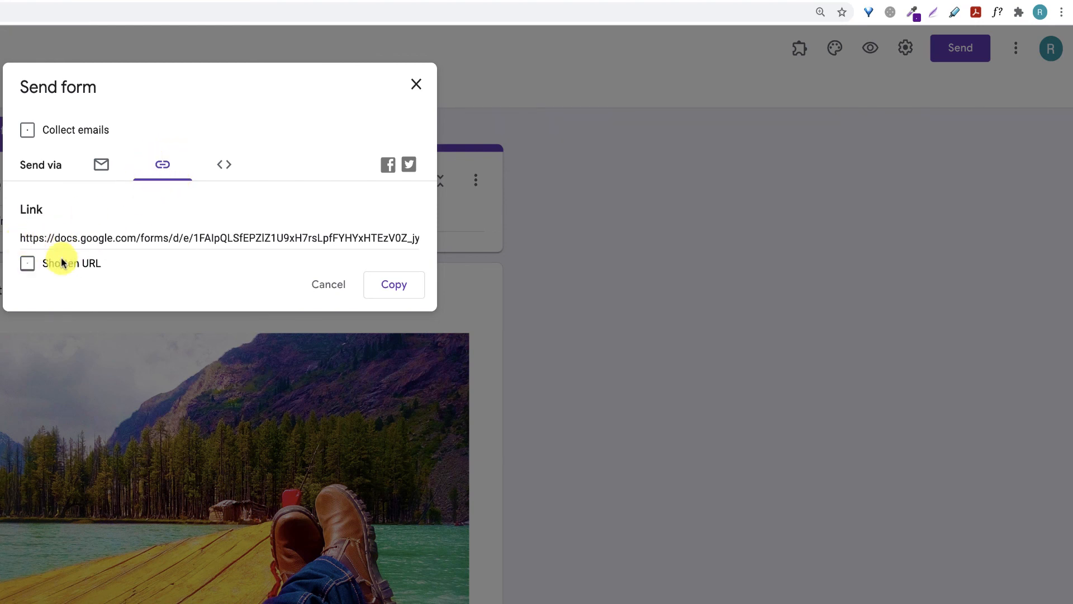
Select the form's docs.google.com/forms link and copy it to the clipboard
{"action": "left_click", "coordinate": [25, 237]}
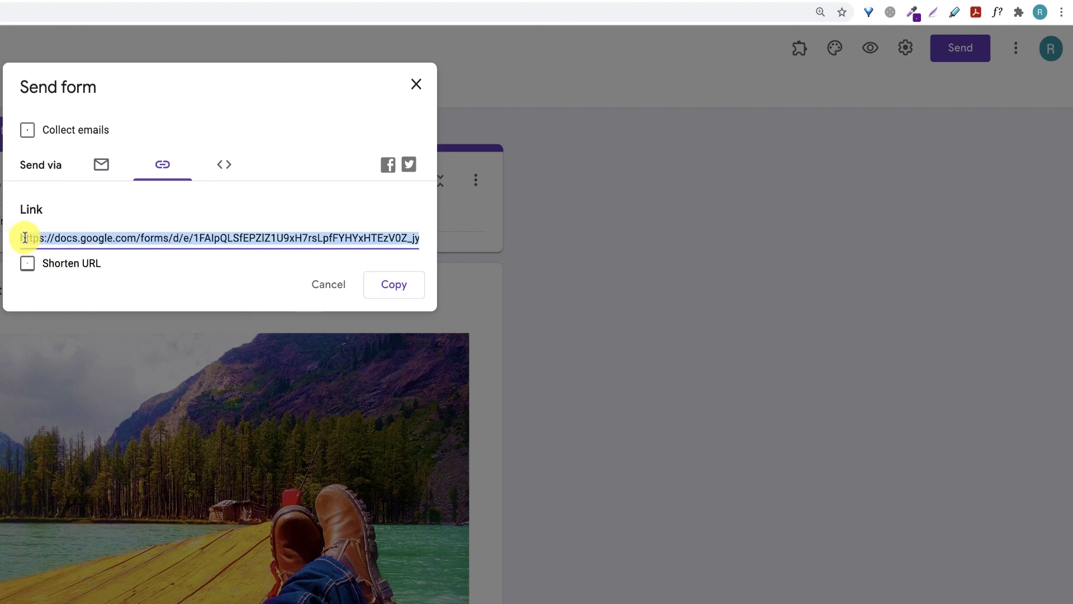
{"action": "right_click", "coordinate": [132, 231]}
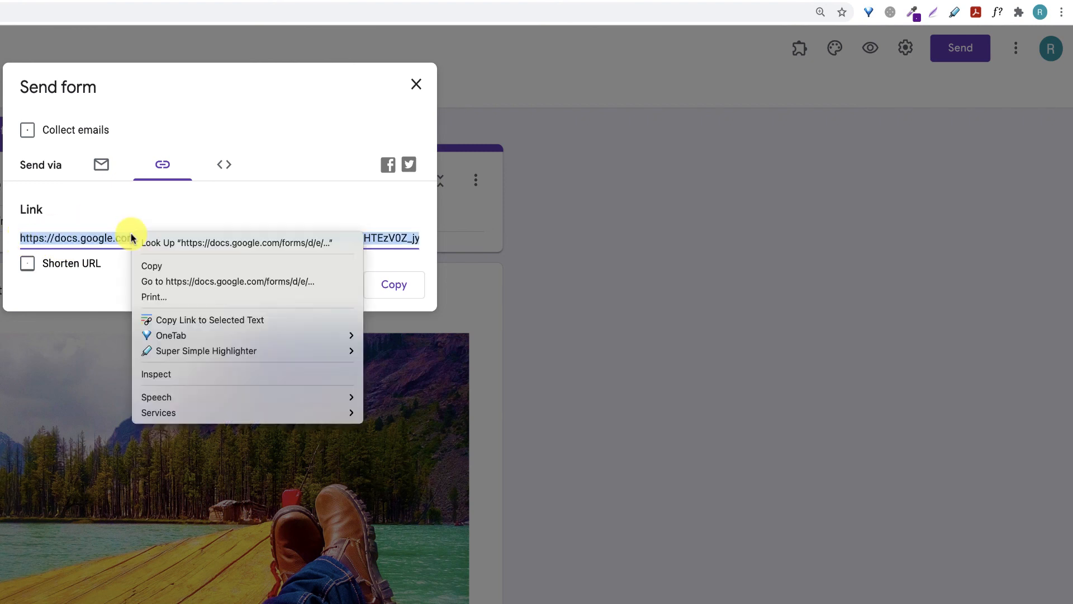
{"action": "left_click", "coordinate": [151, 266]}
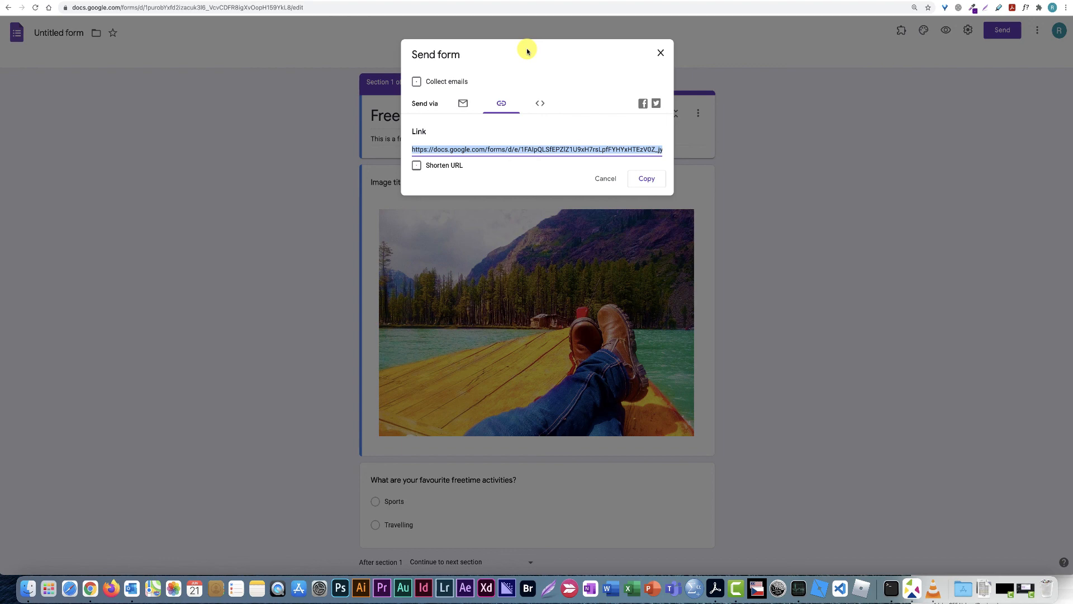
Cancel the Send form dialog to return to the completed survey in the editor
{"action": "left_click", "coordinate": [604, 178]}
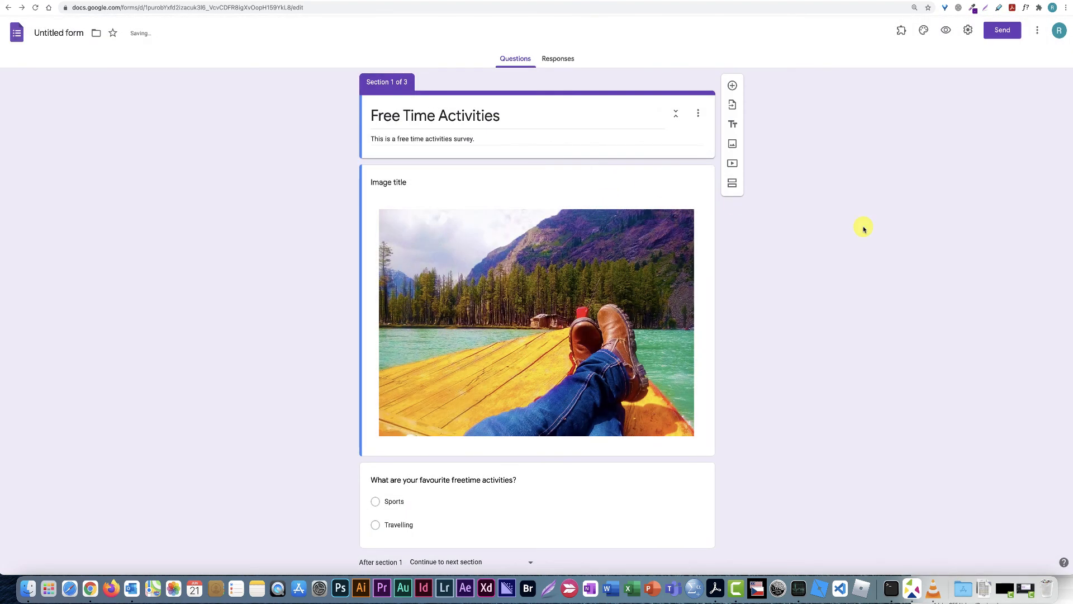
{"action": "scroll", "coordinate": [900, 236], "scroll_direction": "down", "scroll_amount": 10}
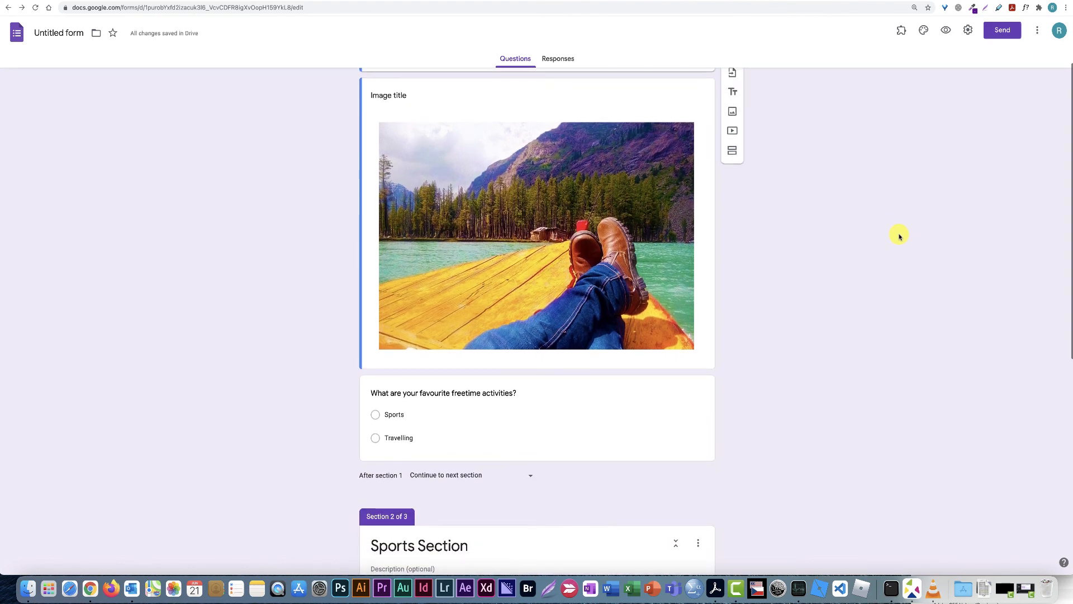
{"action": "scroll", "coordinate": [900, 236], "scroll_direction": "up", "scroll_amount": 10}
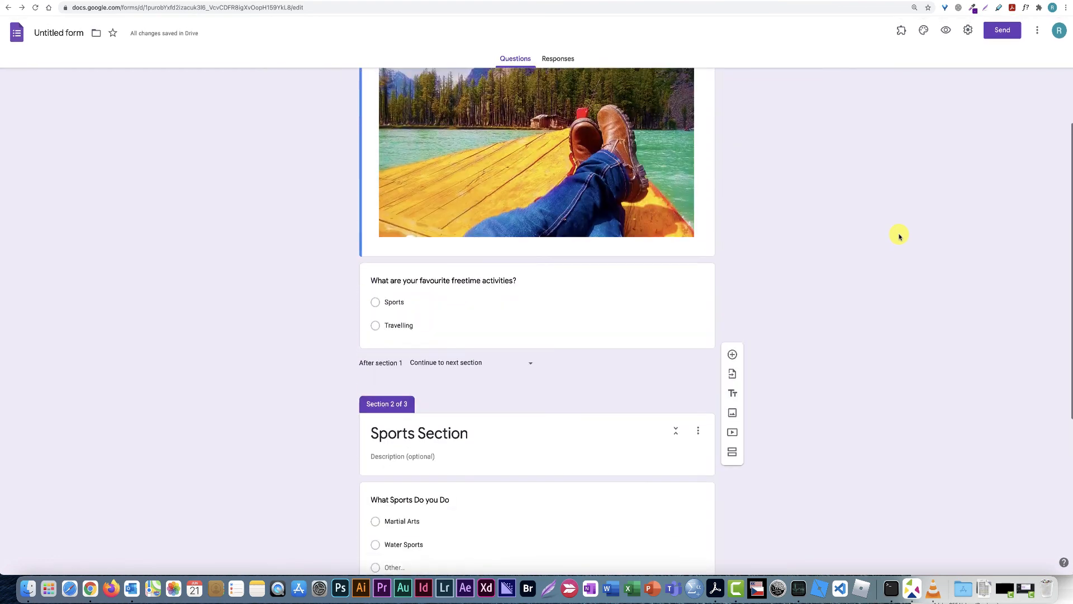
{"action": "scroll", "coordinate": [900, 236], "scroll_direction": "down", "scroll_amount": 1}
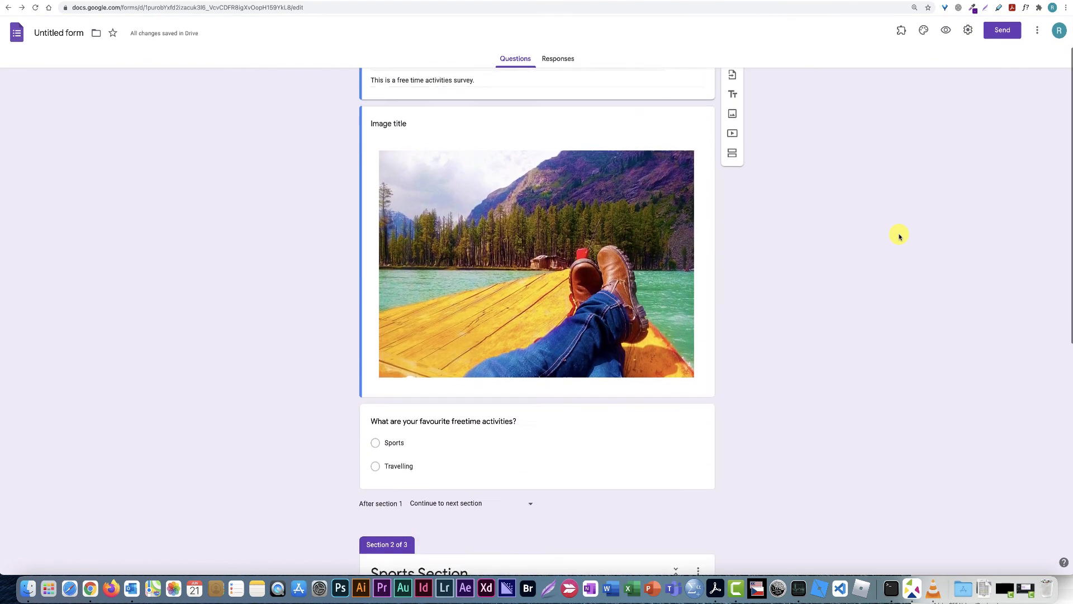
{"action": "scroll", "coordinate": [900, 236], "scroll_direction": "up", "scroll_amount": 2}
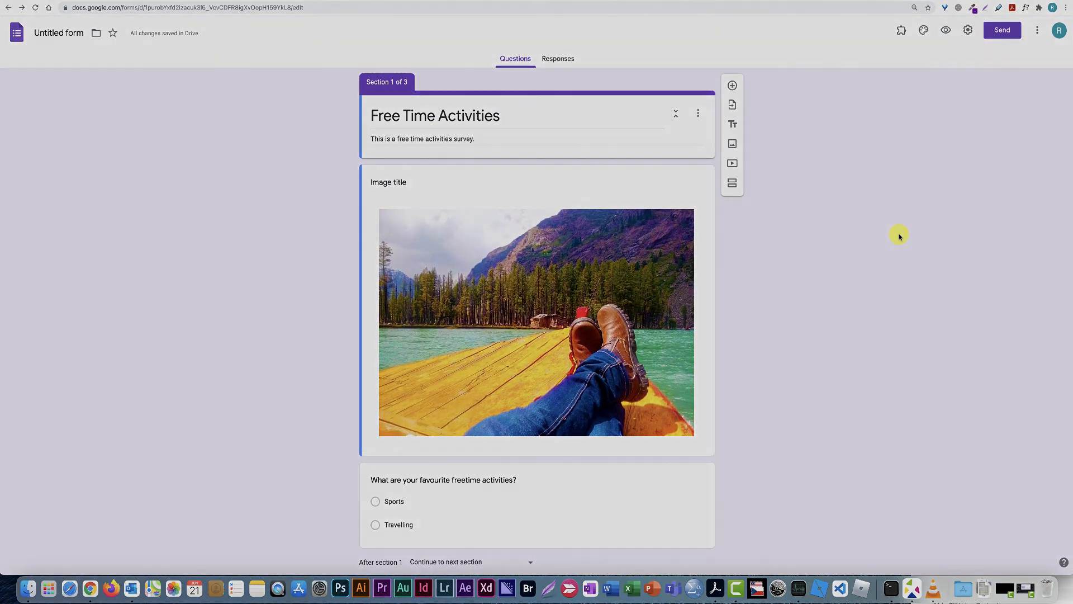